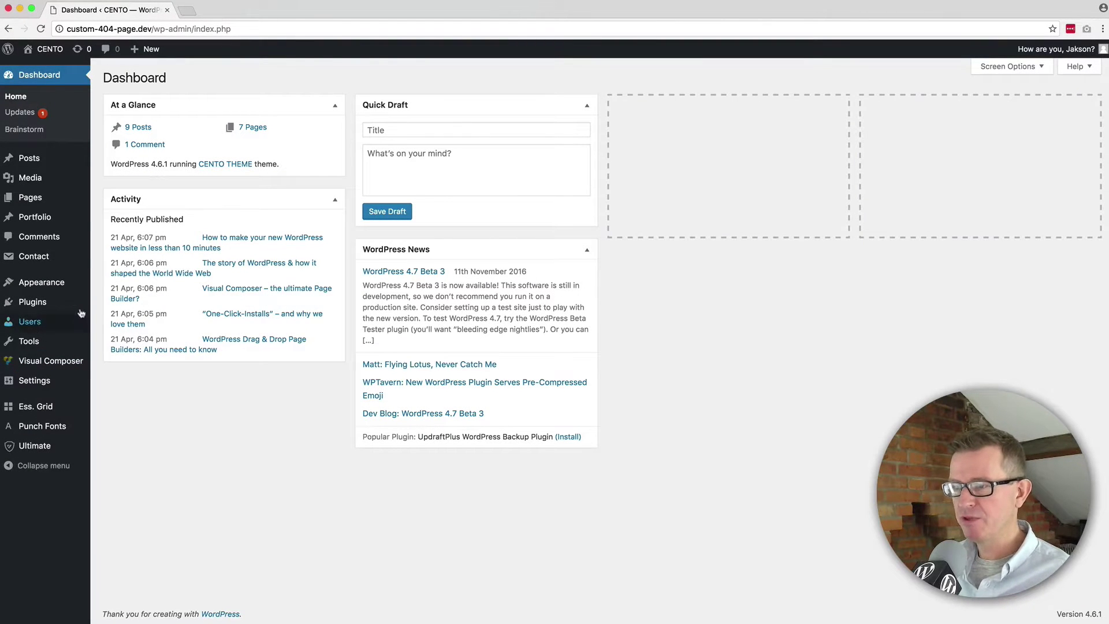
# Step: Go to Add New Plugins and copy the name '404page - your smart custom 404 error page' from the notes
pyautogui.moveTo(58, 308)
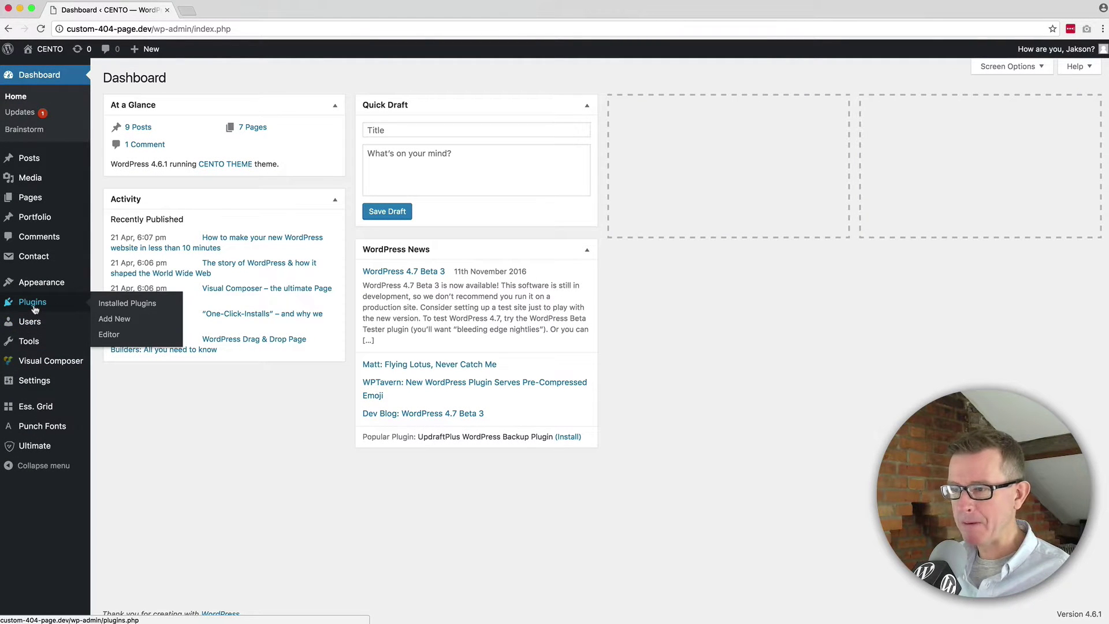
pyautogui.click(115, 319)
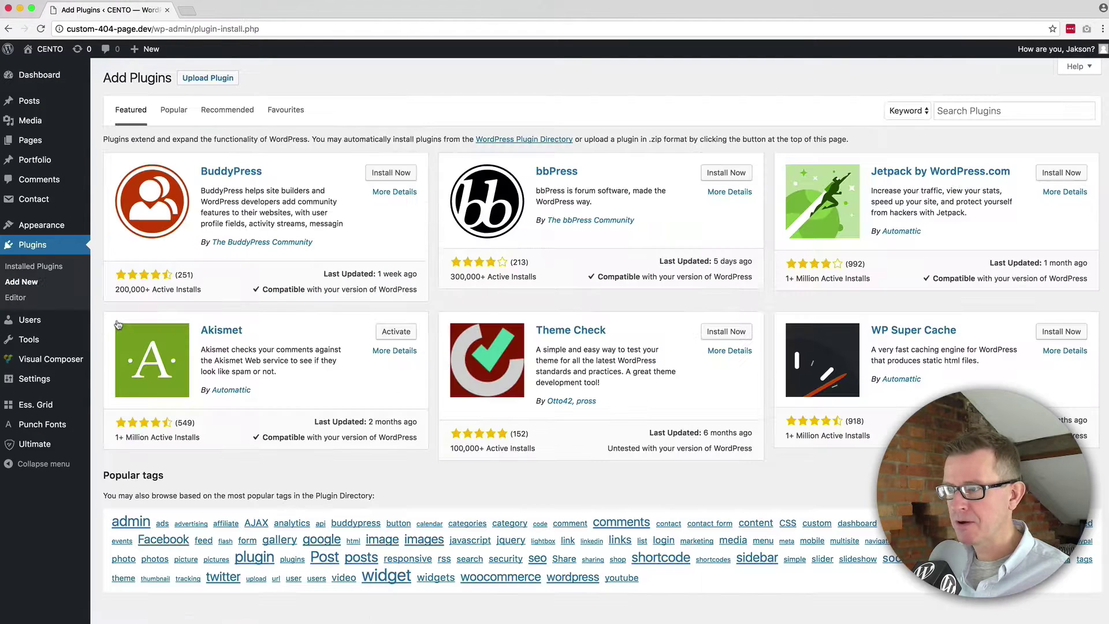
pyautogui.press('super+Tab')
pyautogui.press('super+Tab')
pyautogui.press('super+Tab')
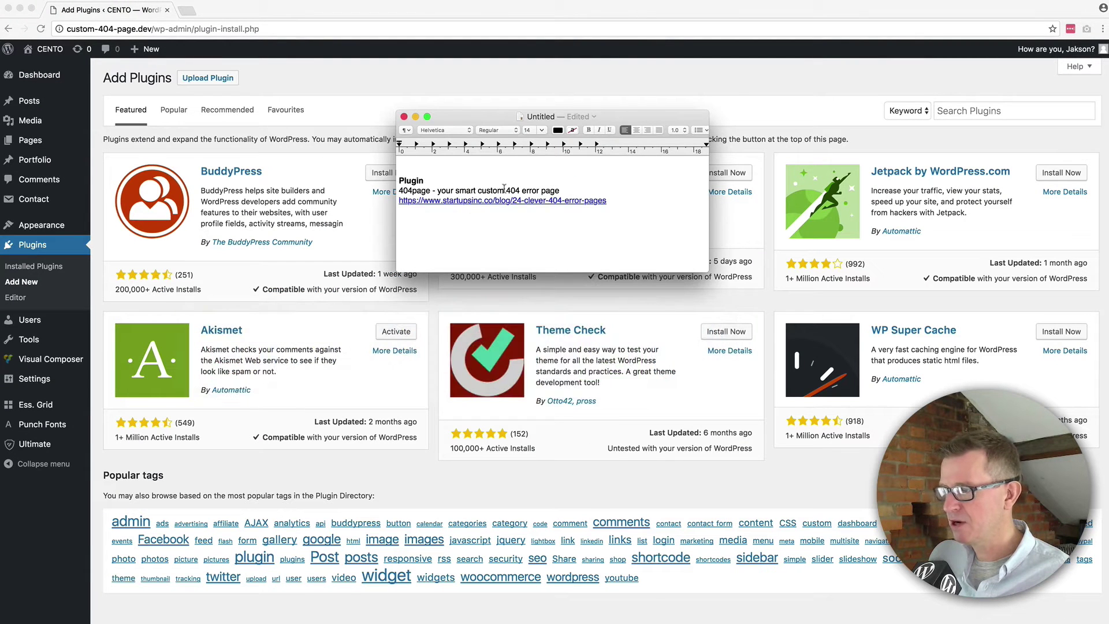
pyautogui.moveTo(583, 192); pyautogui.dragTo(398, 192)
pyautogui.press('super+c')
pyautogui.press('super+Tab')
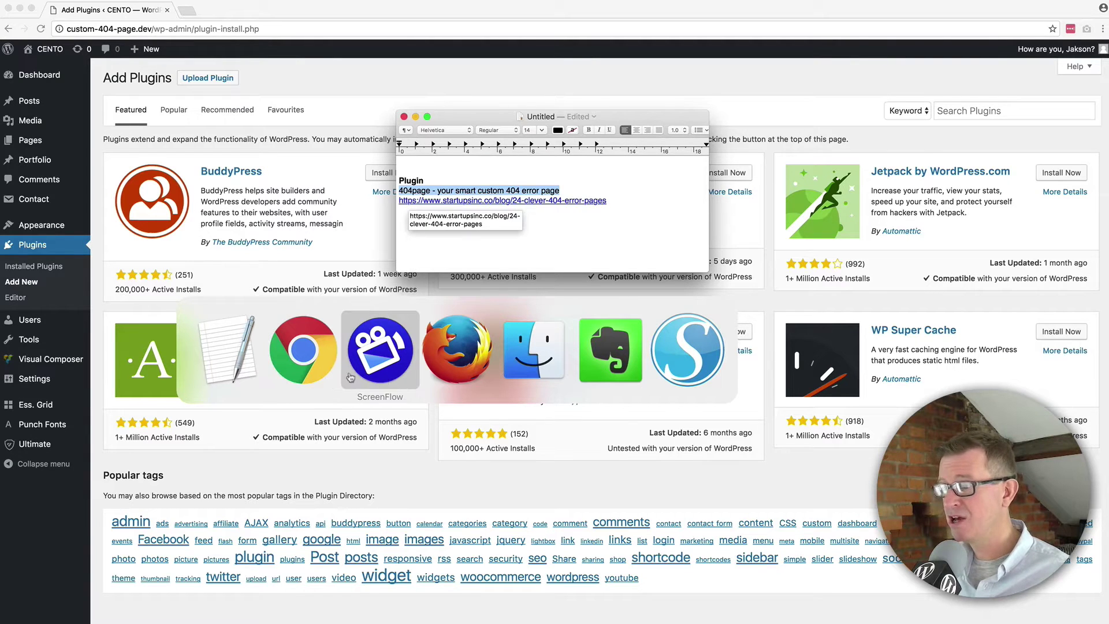
pyautogui.click(314, 362)
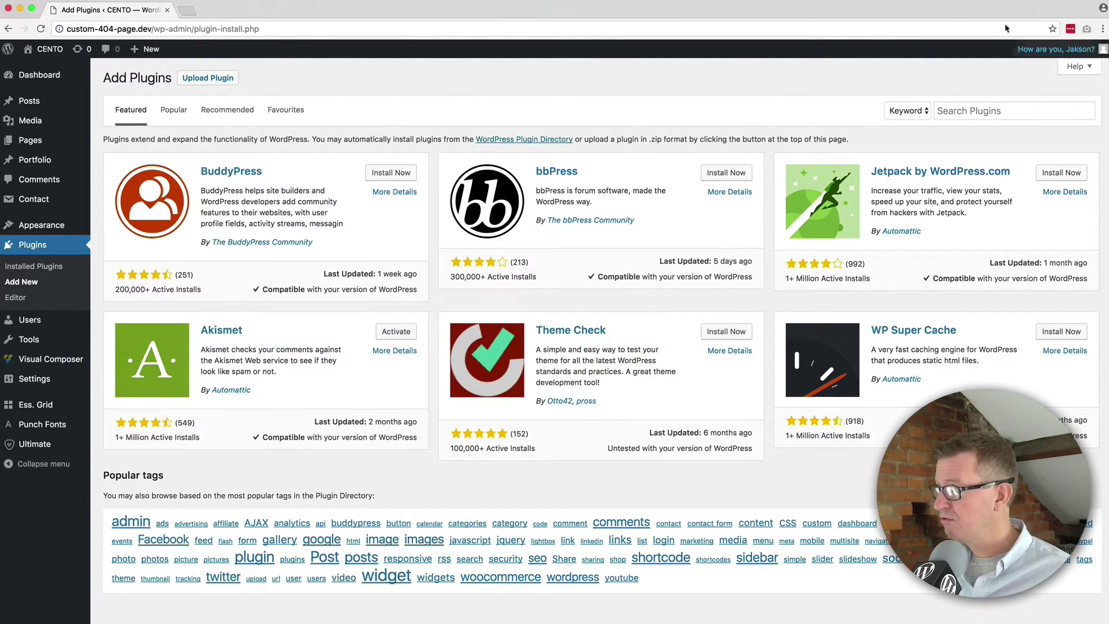
# Step: Search for the 404page plugin by that name, install it and activate it
pyautogui.click(977, 110)
pyautogui.press('super+v')
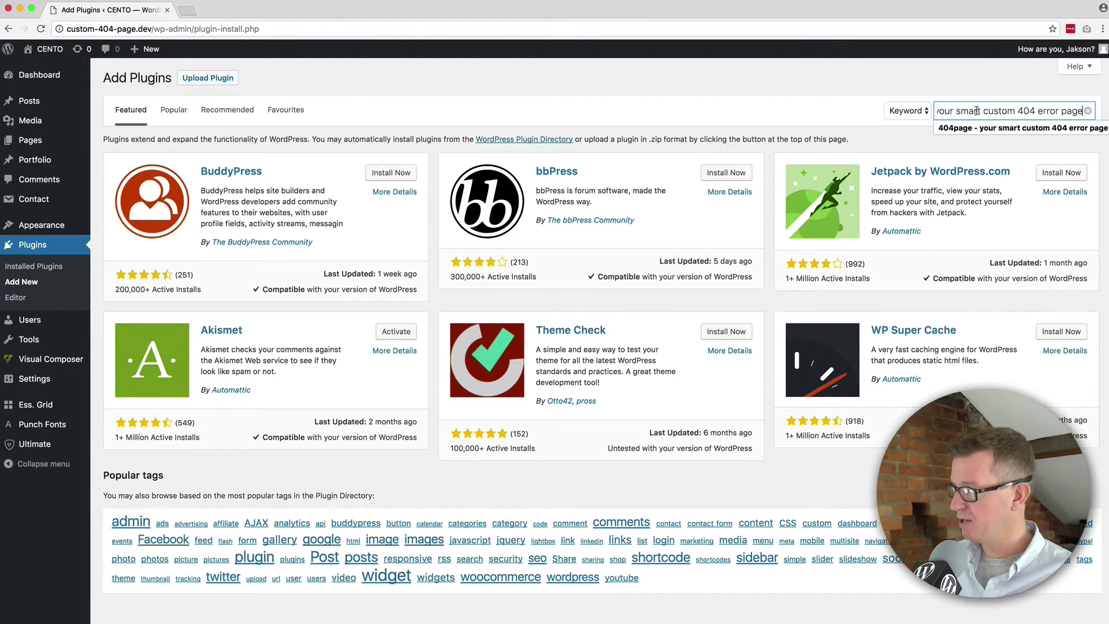
pyautogui.press('Return')
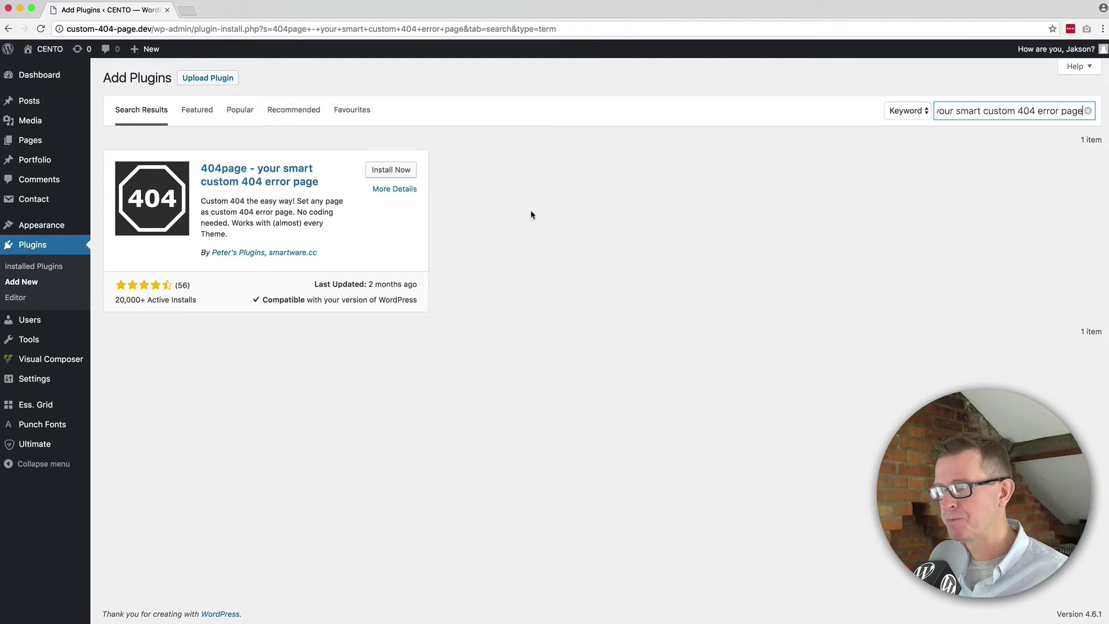
pyautogui.click(390, 170)
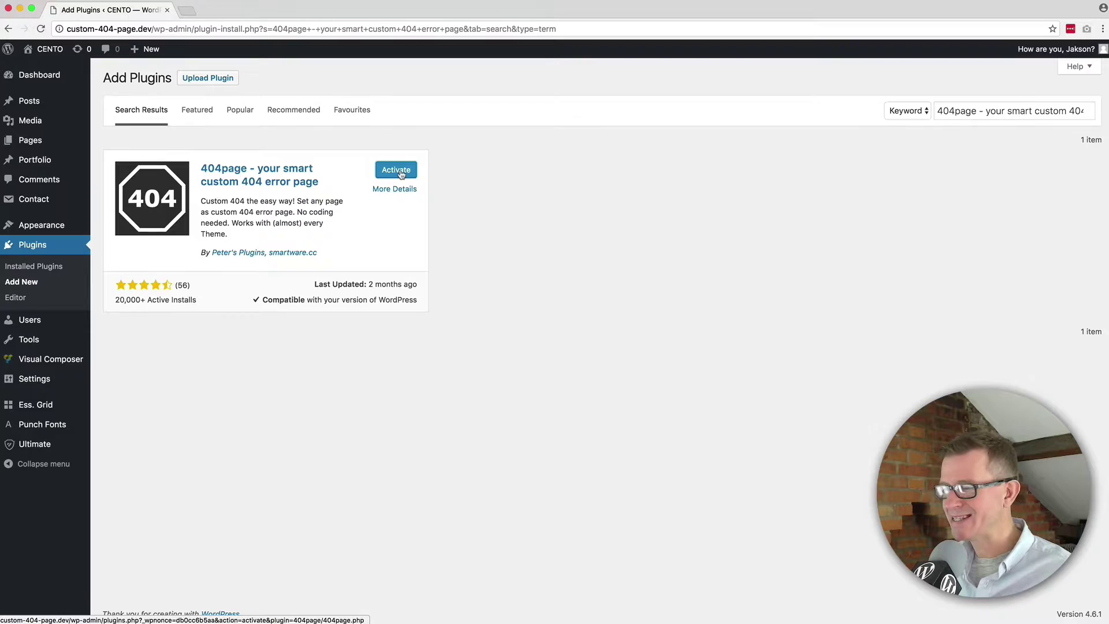
pyautogui.click(401, 173)
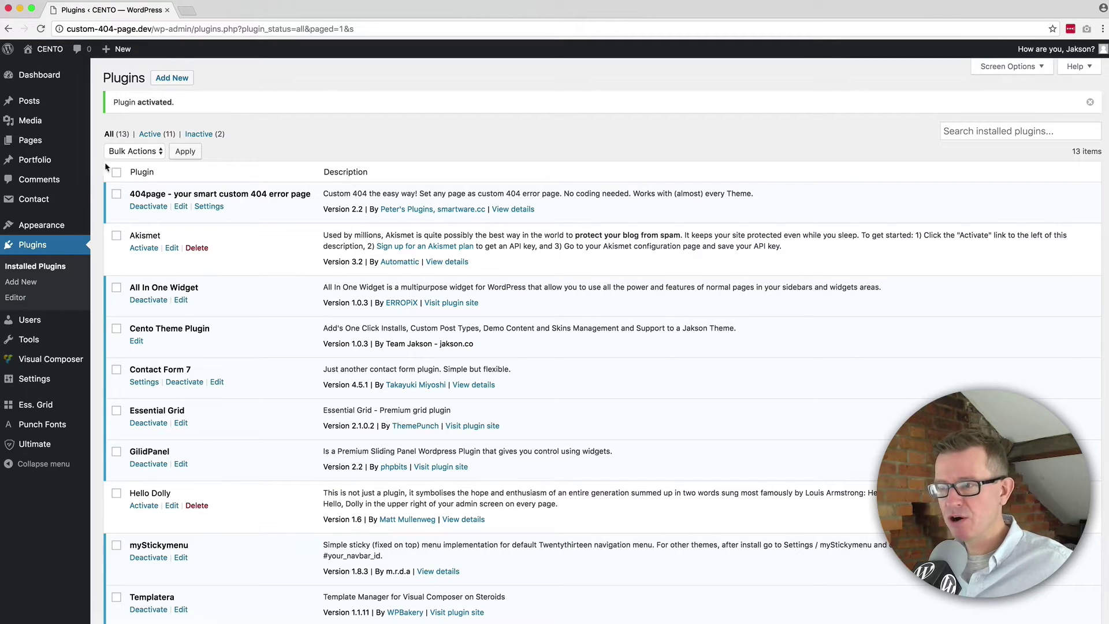
# Step: View the 404 Error Page settings, checking the 404 page list but leaving it at NONE
pyautogui.moveTo(68, 230)
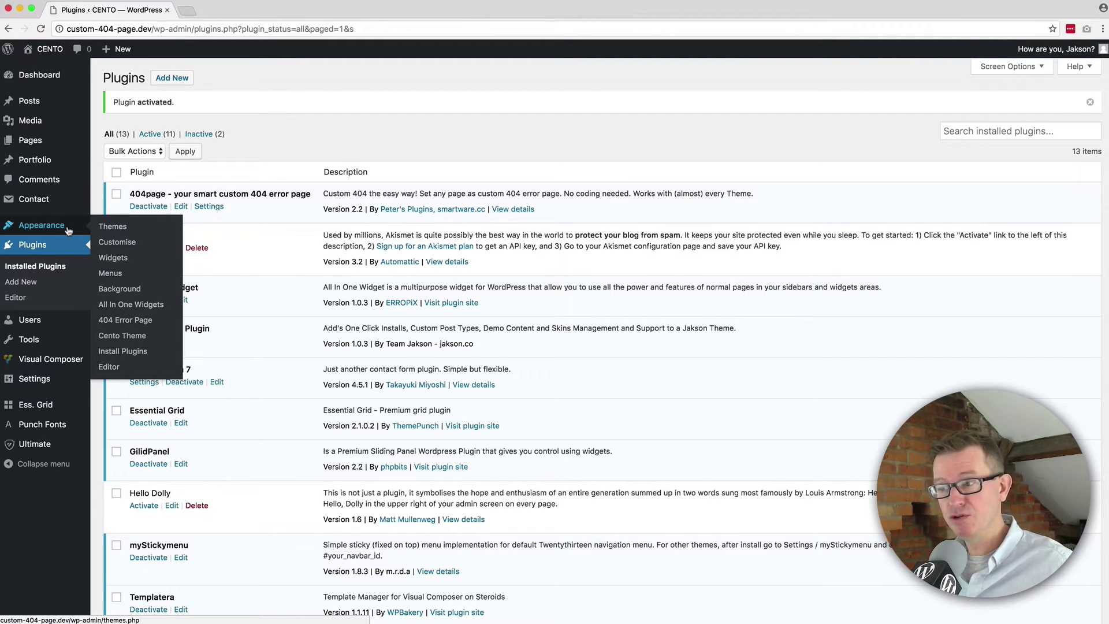
pyautogui.click(132, 321)
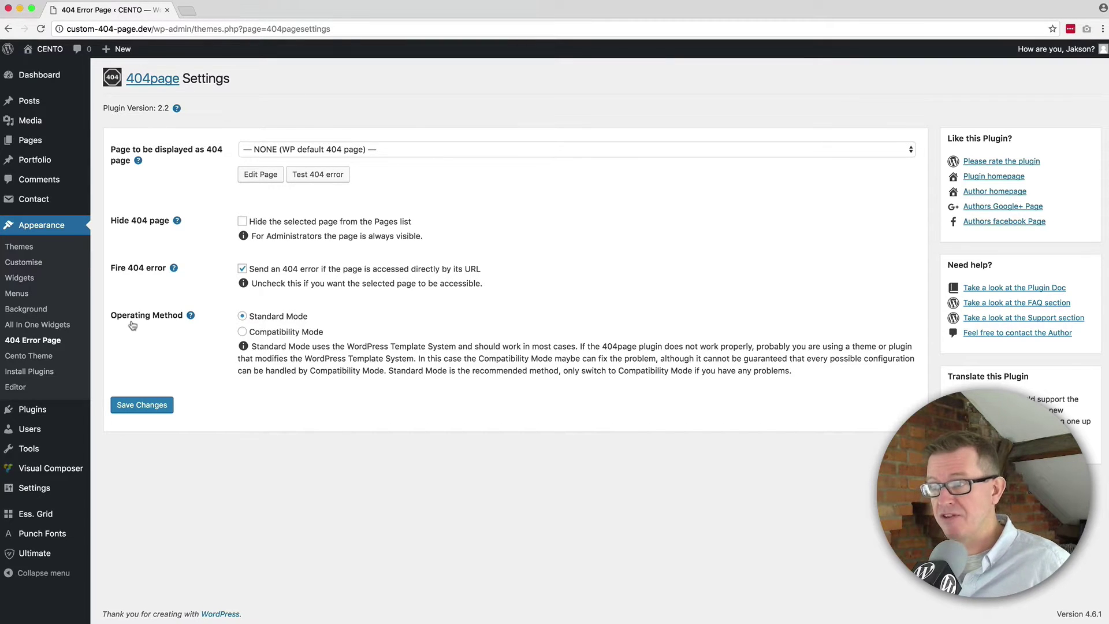
pyautogui.click(400, 149)
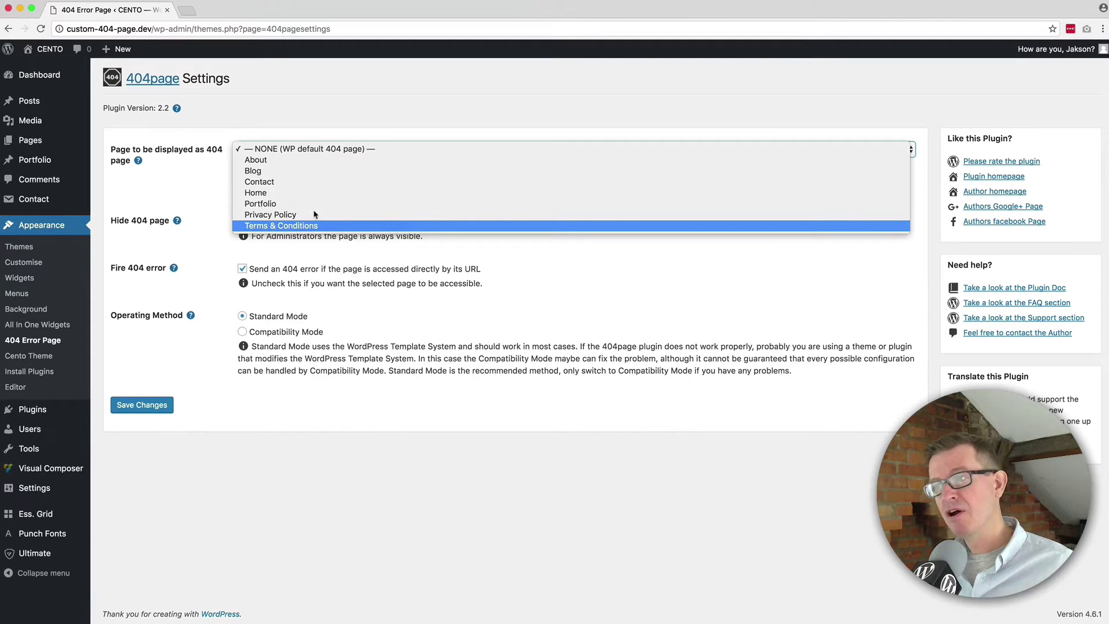
pyautogui.click(178, 189)
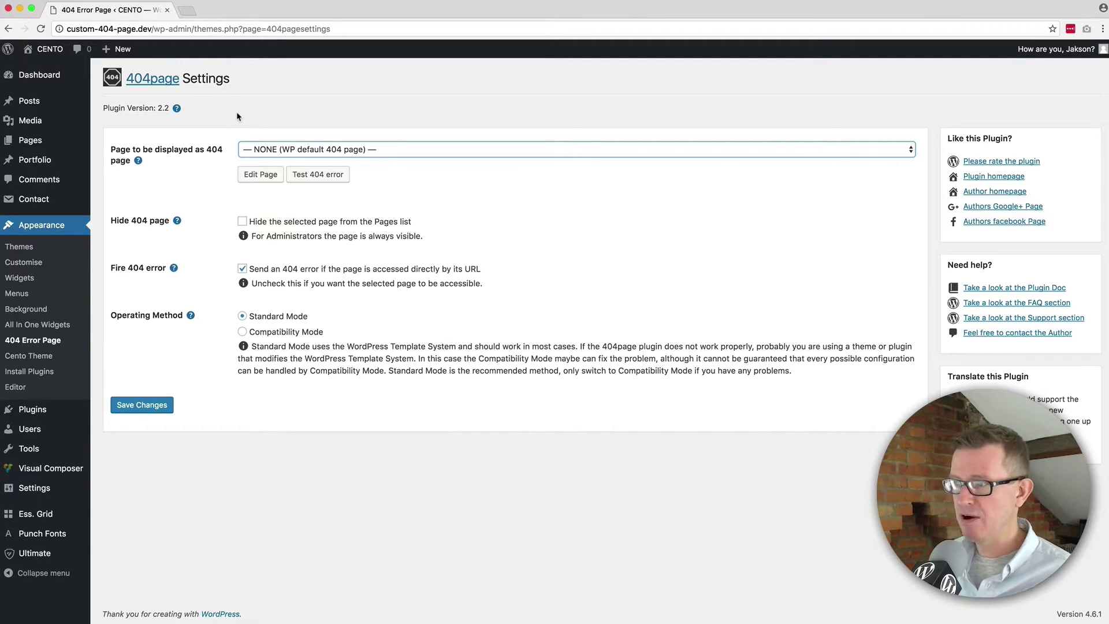
# Step: Start a new page and title it '404 Page'
pyautogui.moveTo(34, 142)
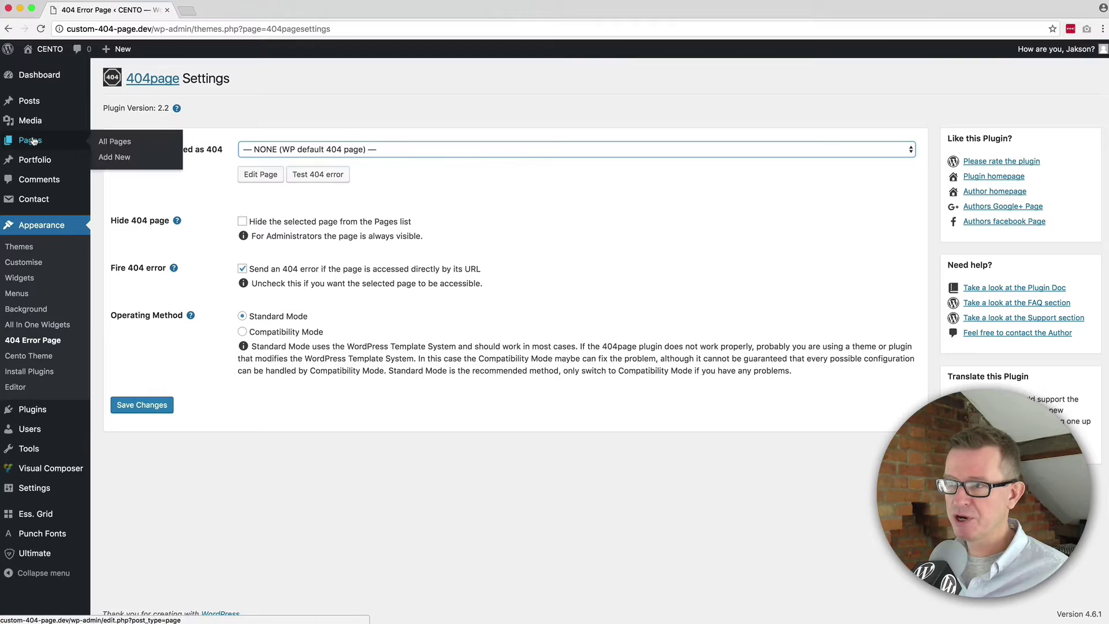
pyautogui.click(115, 158)
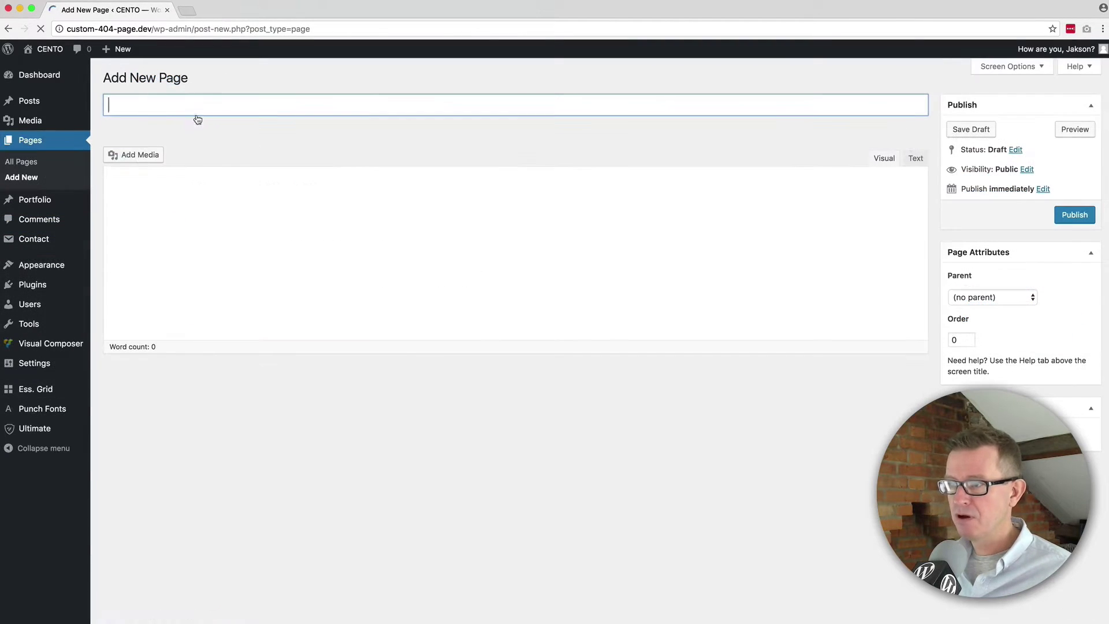
pyautogui.click(198, 114)
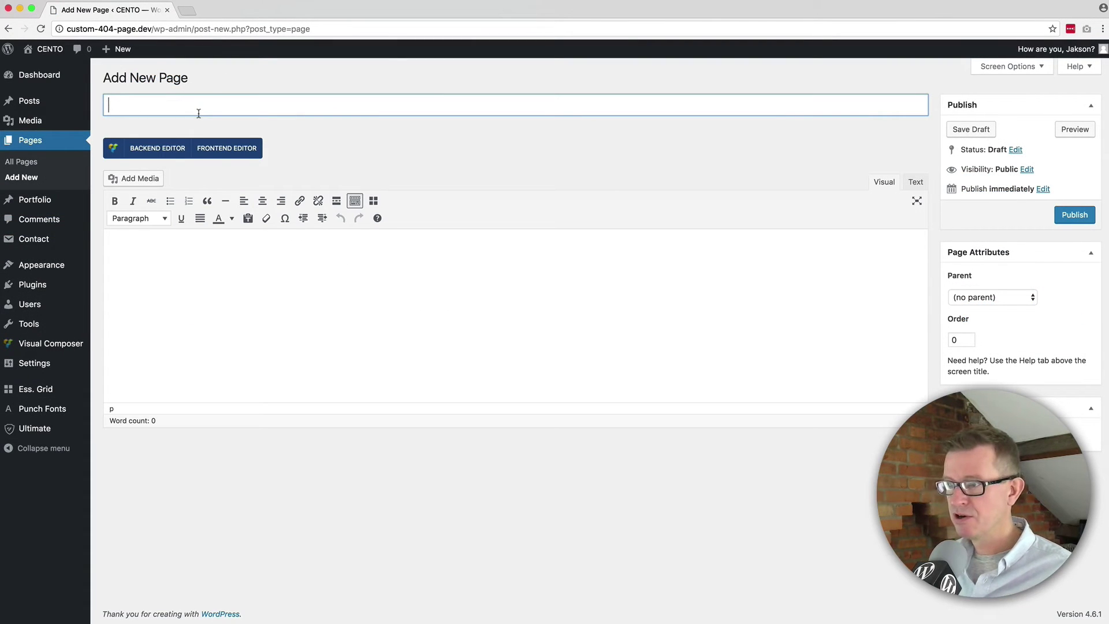
pyautogui.write('$')
pyautogui.press('BackSpace')
pyautogui.write('404')
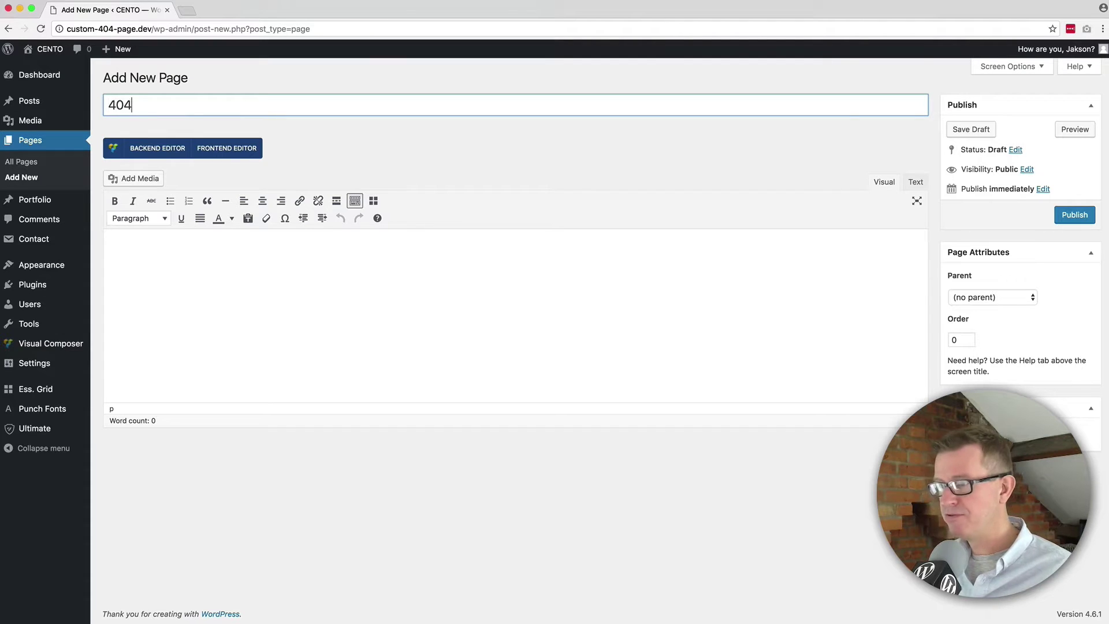
pyautogui.write(' Page')
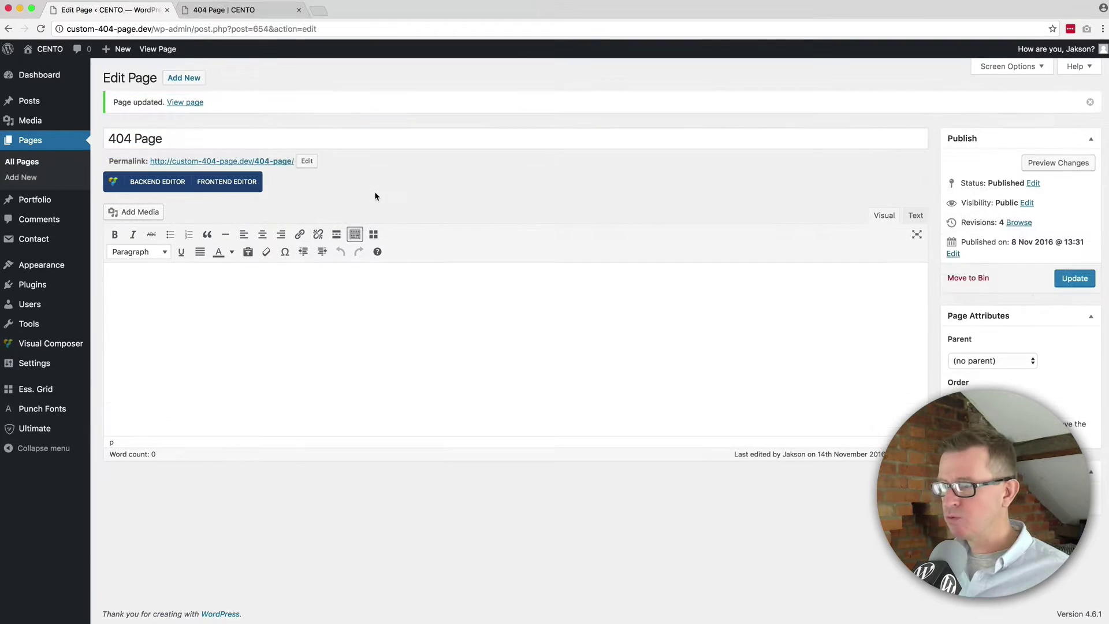
# Step: Copy the three lines of 404 message text from the TextEdit notes
pyautogui.press('super+Tab')
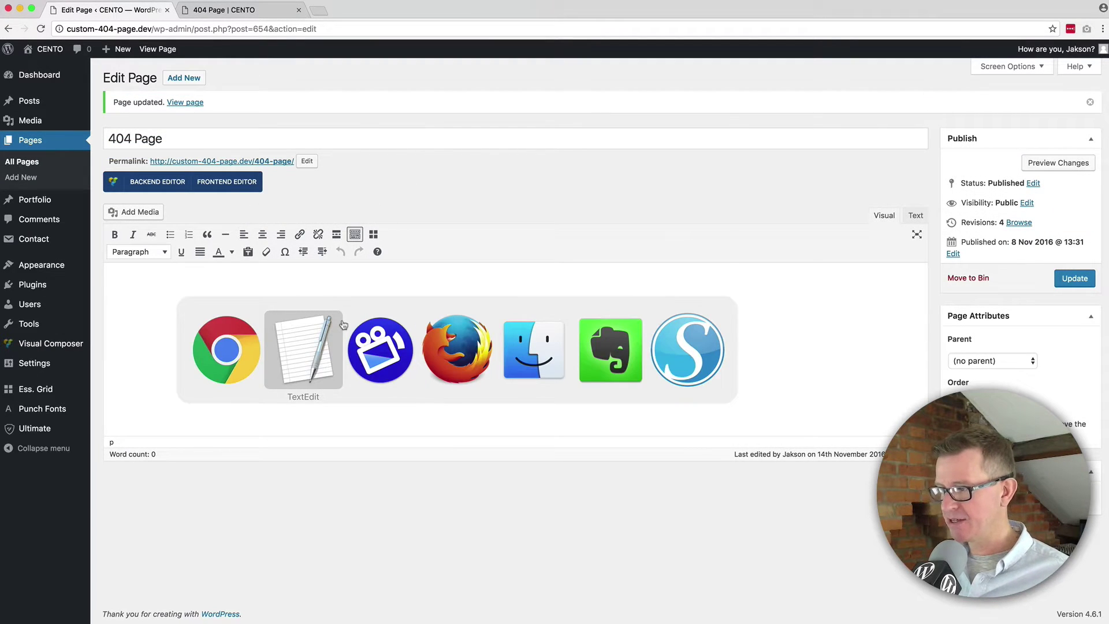
pyautogui.scroll(-5, 548, 219)
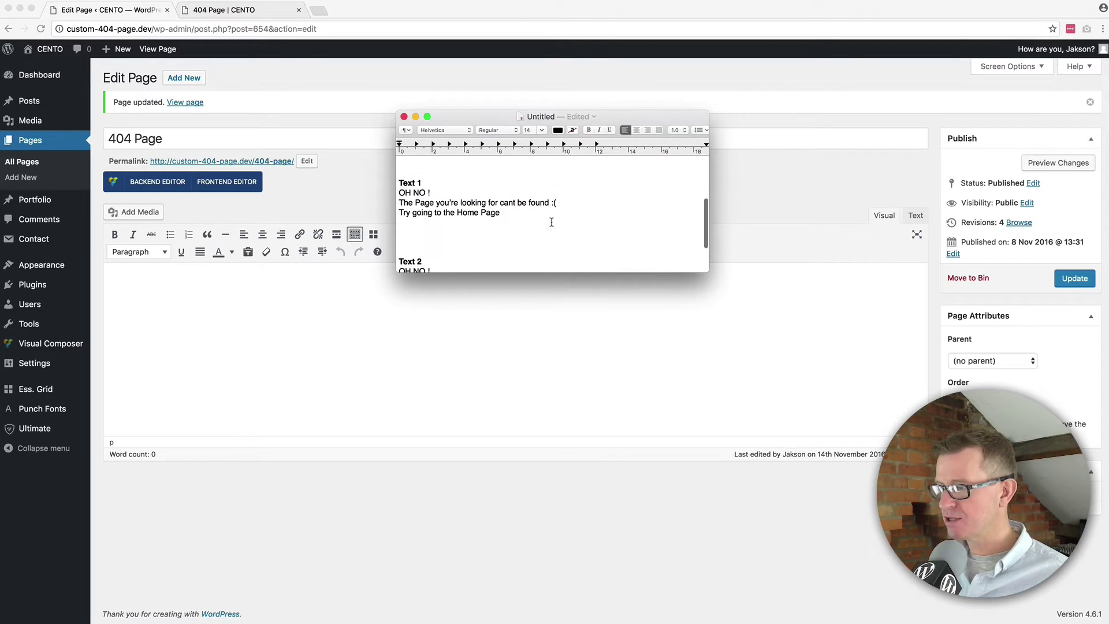
pyautogui.moveTo(505, 215); pyautogui.dragTo(370, 195)
pyautogui.press('super+c')
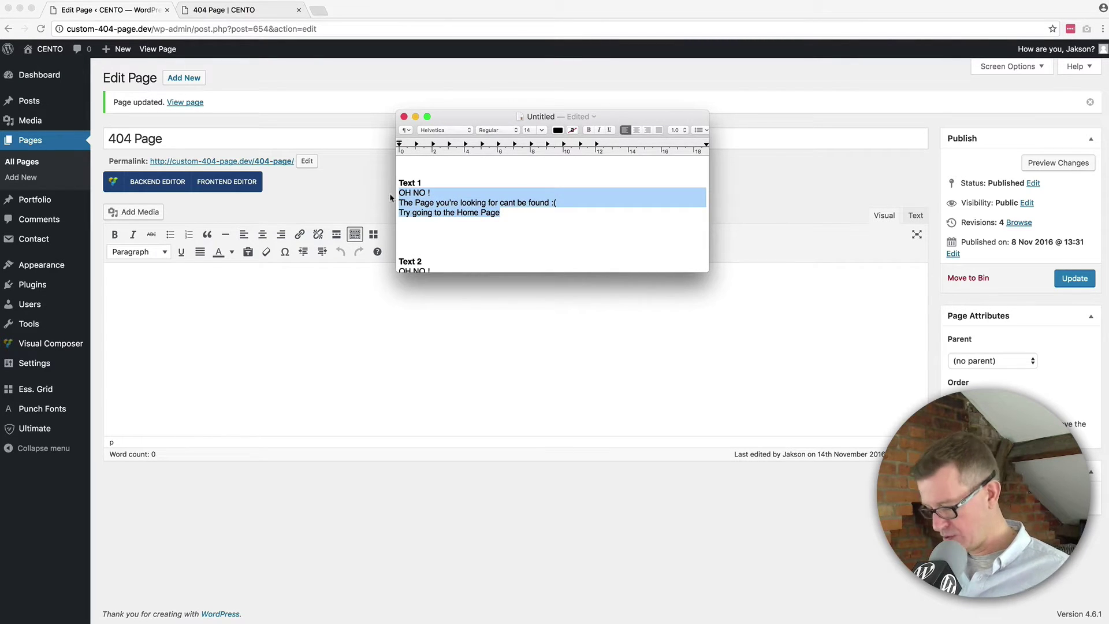
pyautogui.click(629, 387)
# Step: Paste the three message lines in Text mode, with blank lines between them
pyautogui.click(915, 216)
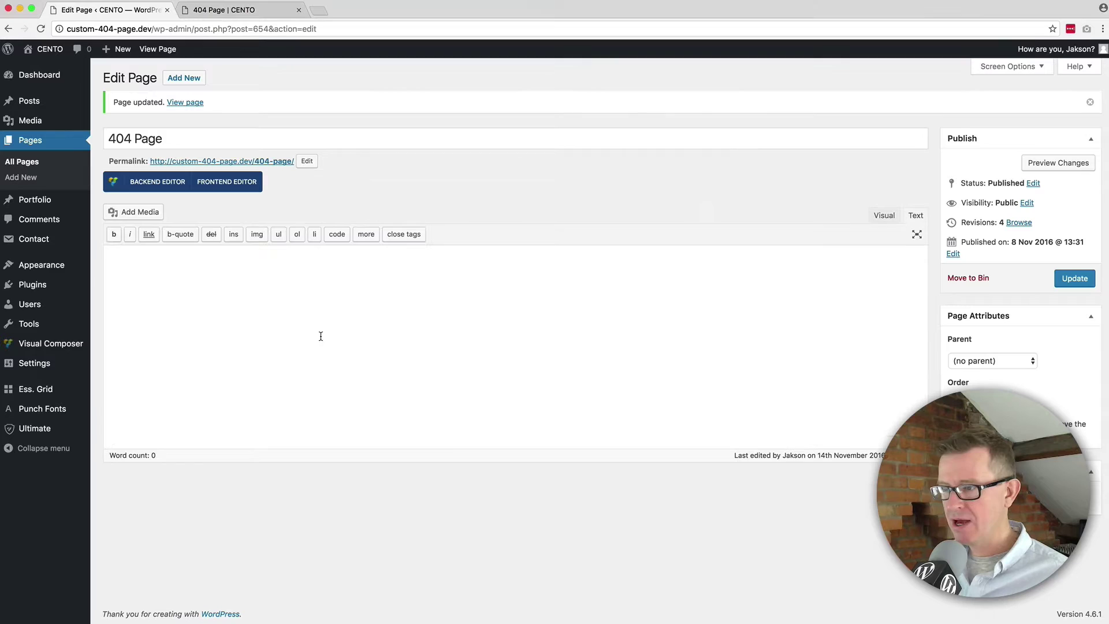
pyautogui.click(326, 320)
pyautogui.press('super+v')
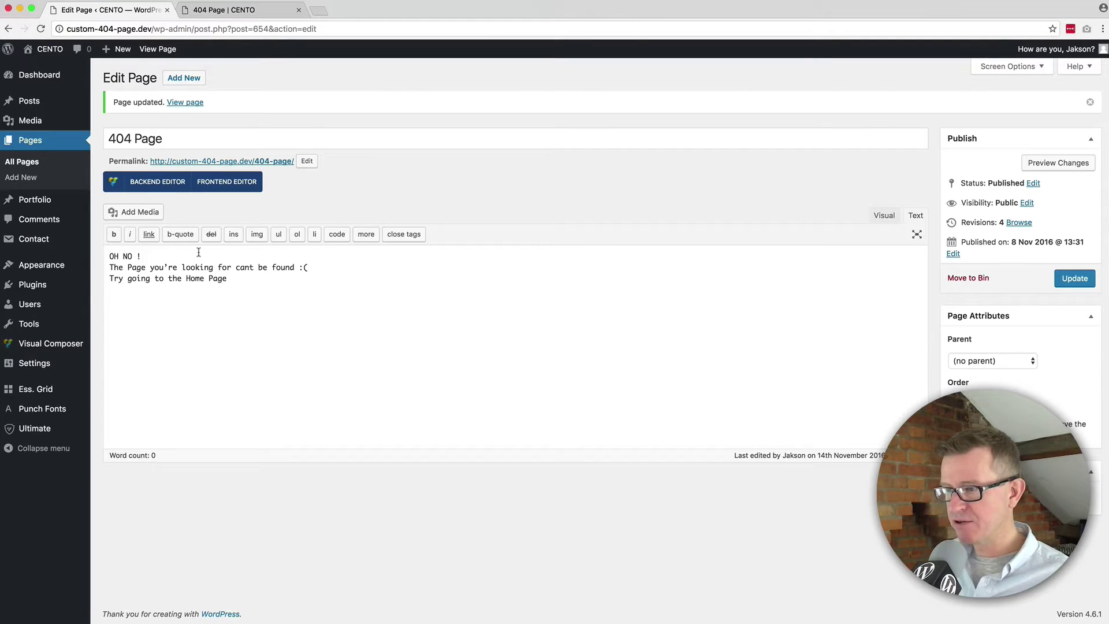
pyautogui.press('Return')
pyautogui.click(339, 278)
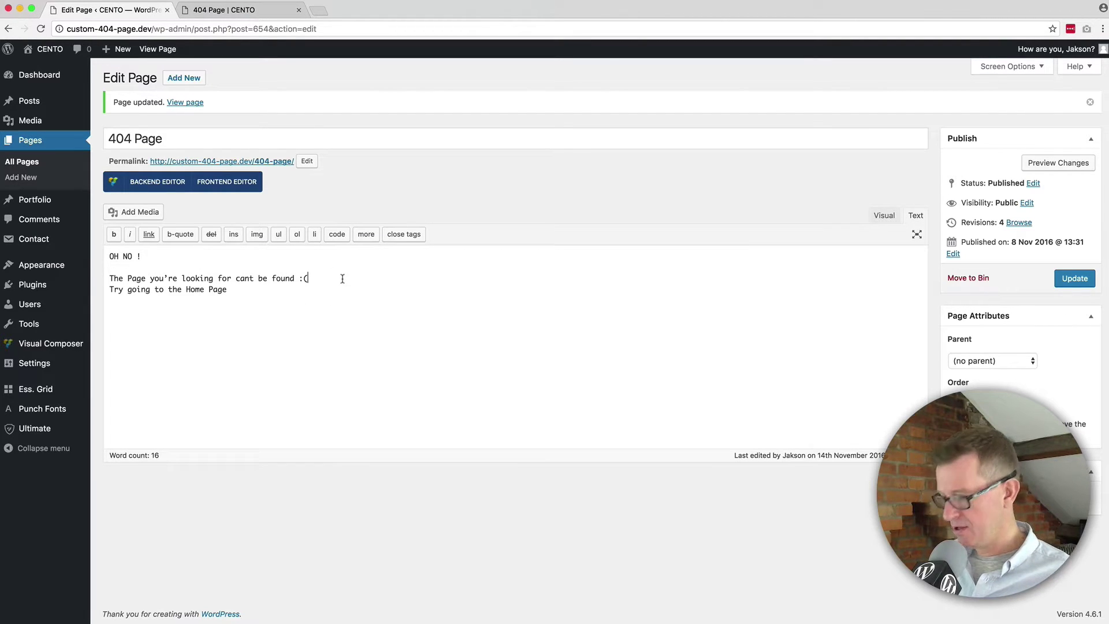
pyautogui.press('Return')
# Step: Centre all three lines and make 'OH NO !' a Heading 1
pyautogui.click(884, 216)
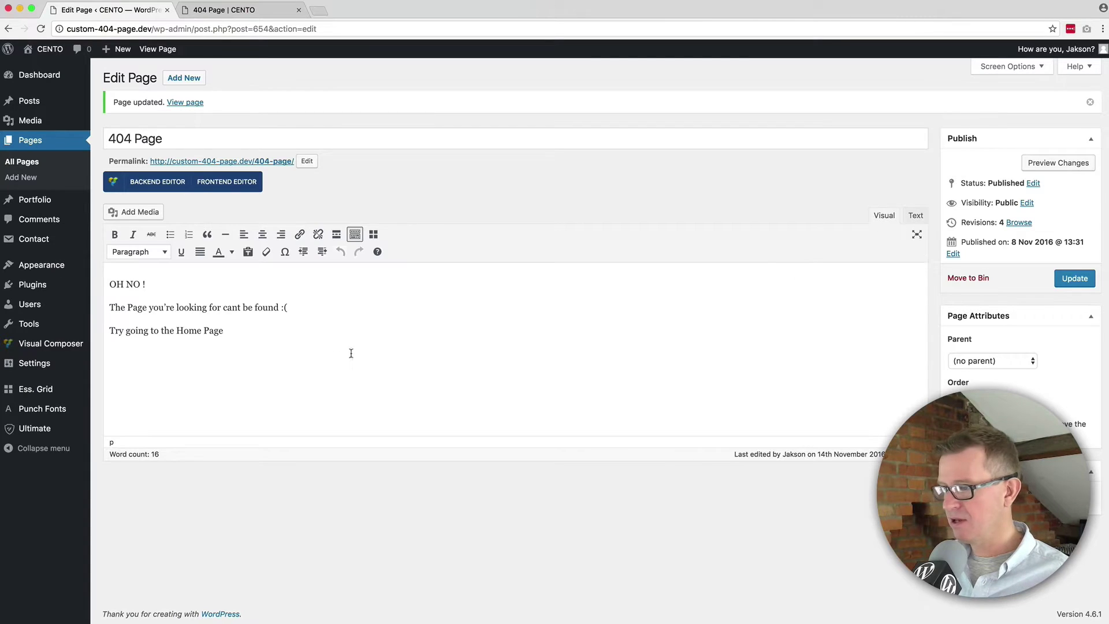
pyautogui.press('super+a')
pyautogui.click(262, 234)
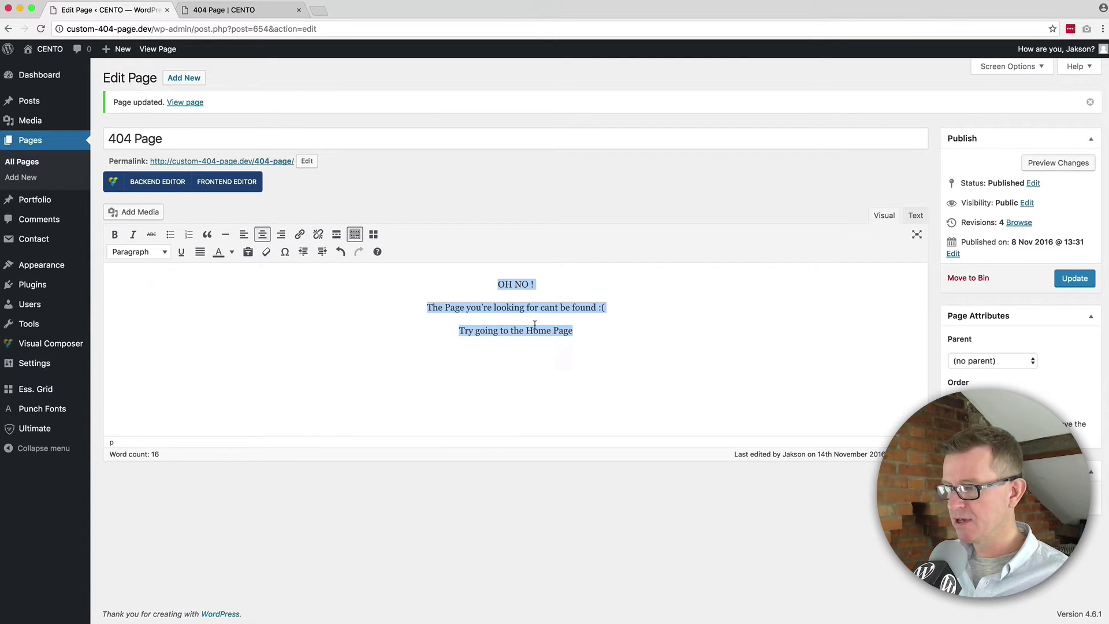
pyautogui.moveTo(564, 282); pyautogui.dragTo(474, 282)
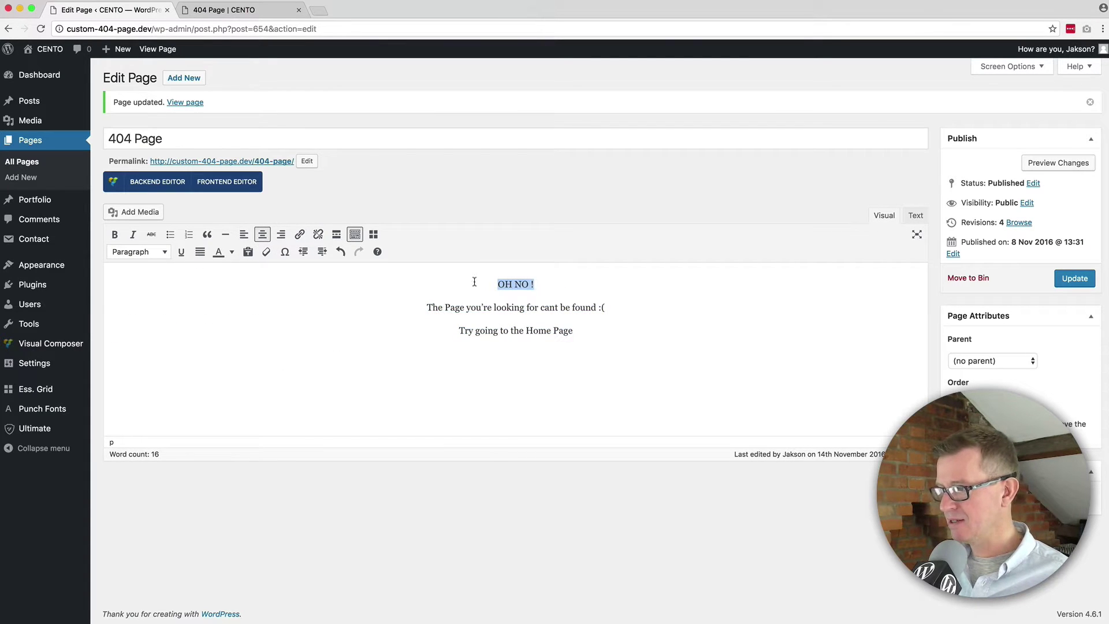
pyautogui.click(154, 252)
pyautogui.click(149, 296)
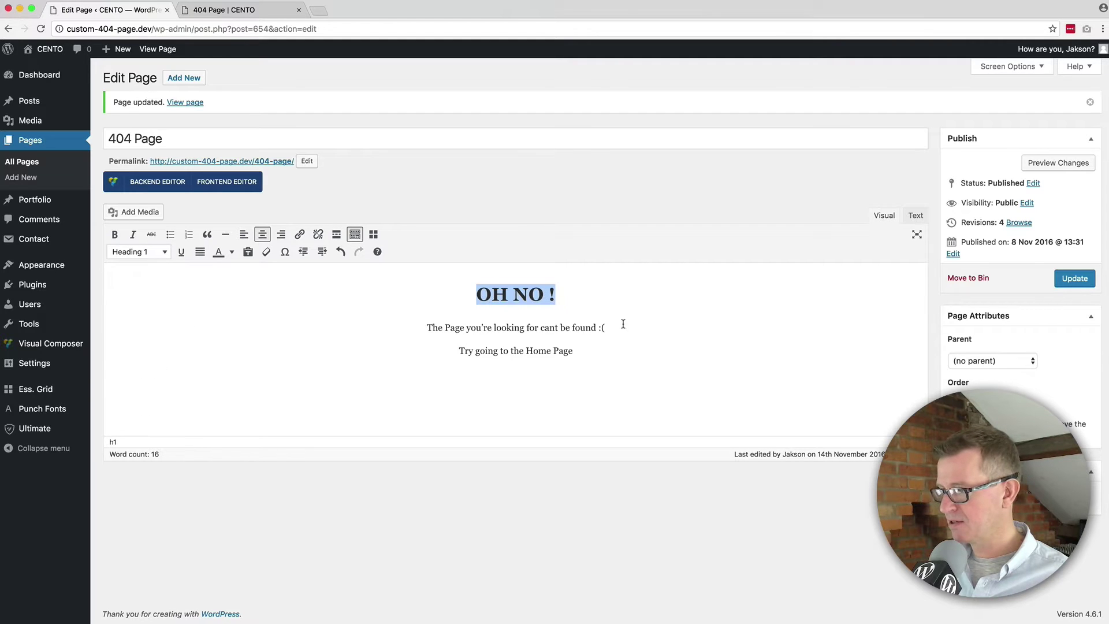
# Step: Make the page-not-found line Heading 2, the home page line Heading 3, and underline 'Home Page'
pyautogui.moveTo(624, 324); pyautogui.dragTo(419, 327)
pyautogui.click(155, 252)
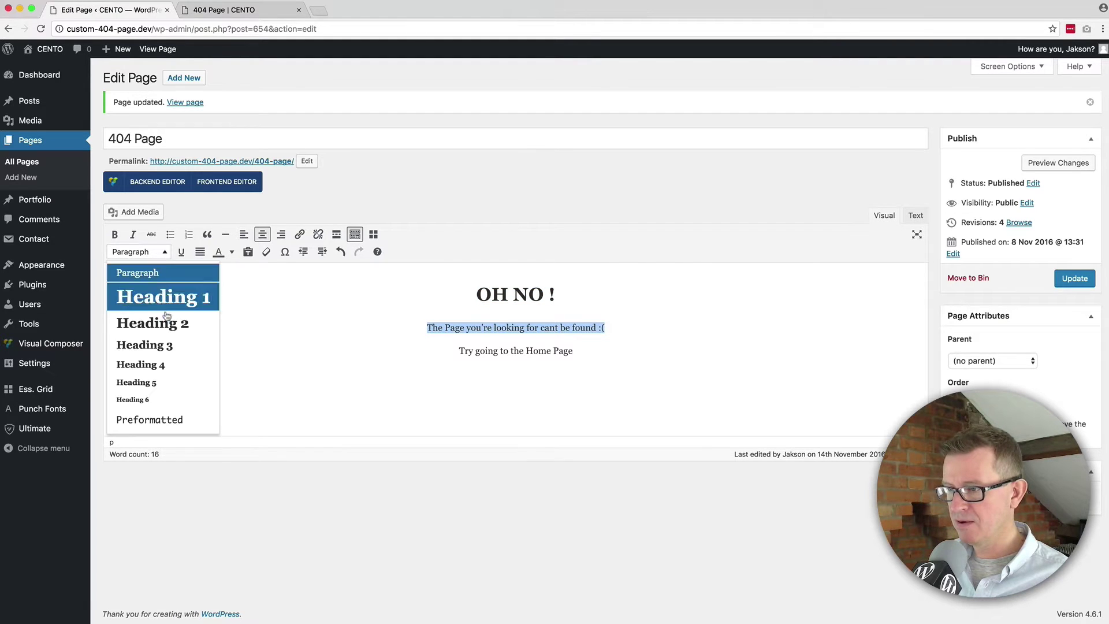
pyautogui.click(166, 319)
pyautogui.moveTo(611, 358); pyautogui.dragTo(459, 356)
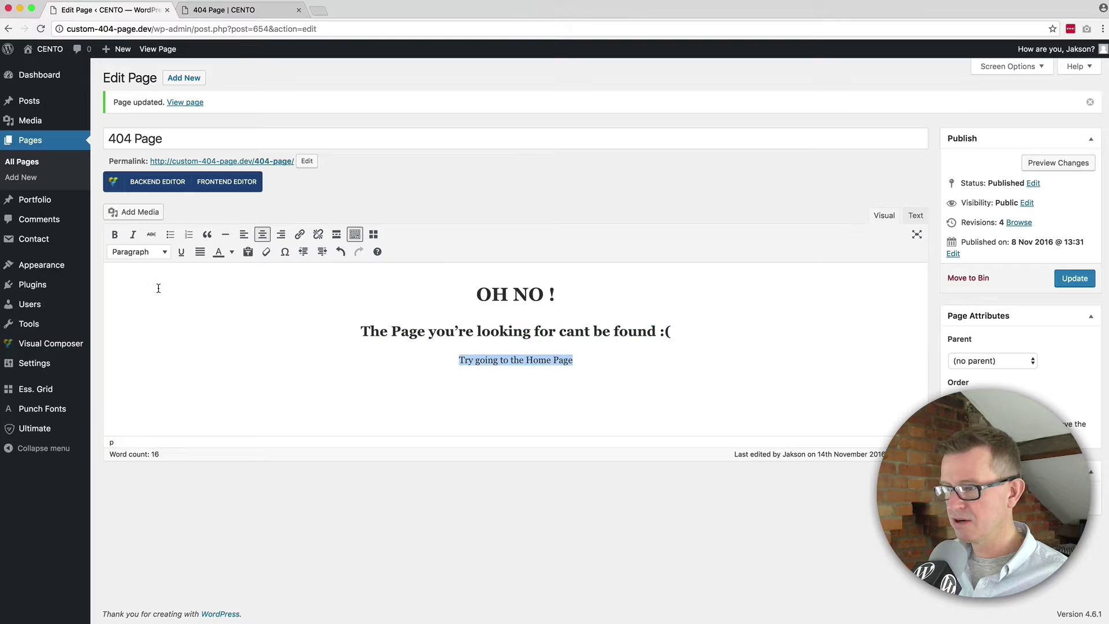
pyautogui.click(151, 252)
pyautogui.click(166, 344)
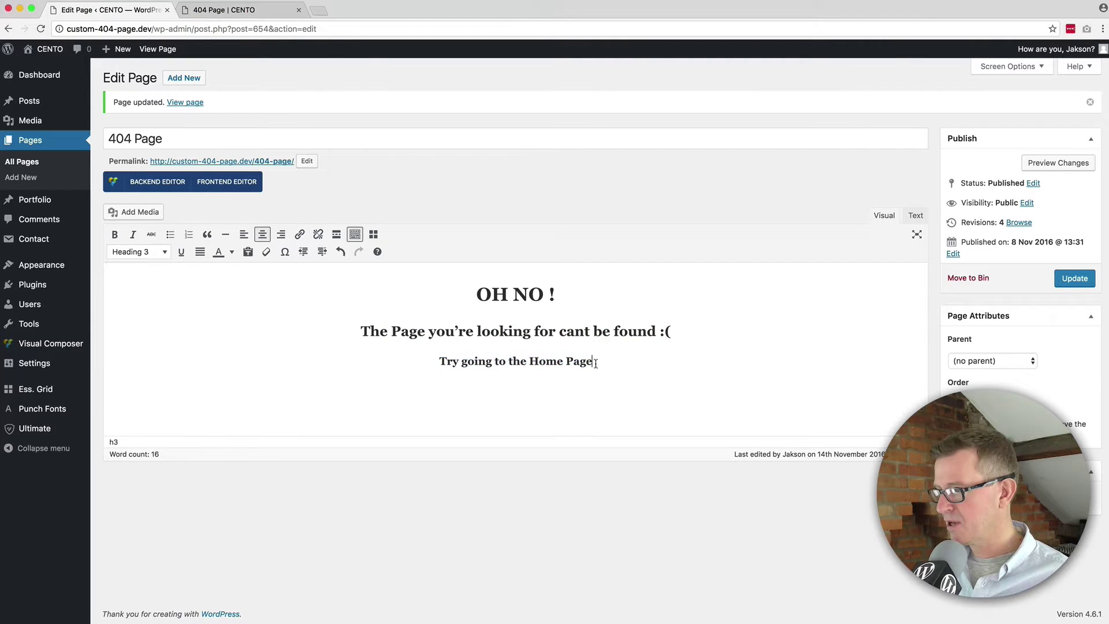
pyautogui.moveTo(595, 363); pyautogui.dragTo(531, 362)
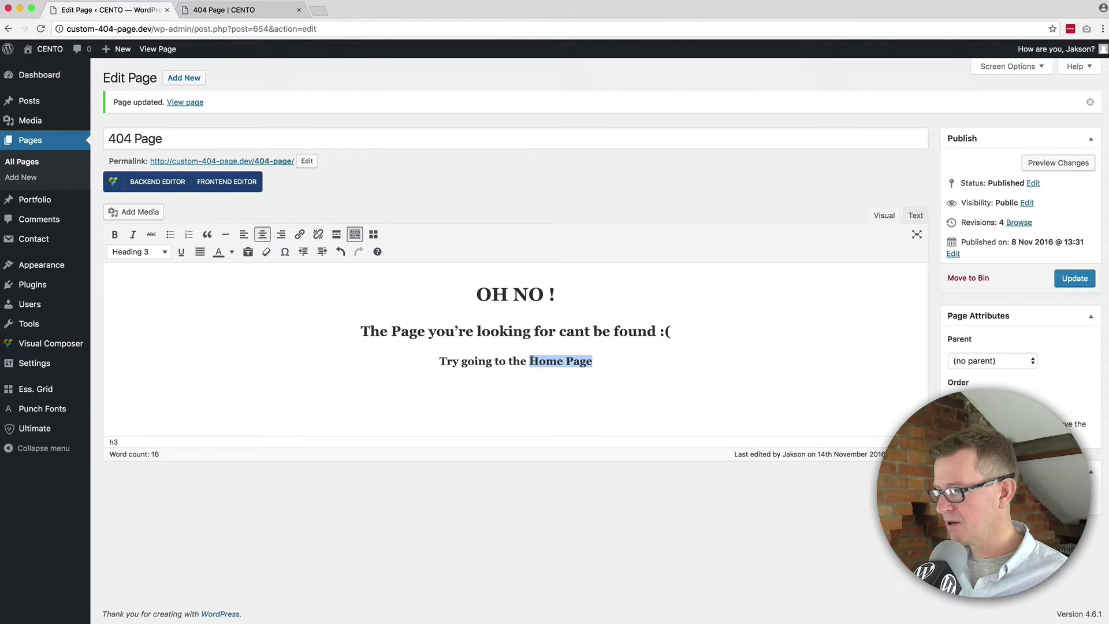
pyautogui.click(181, 252)
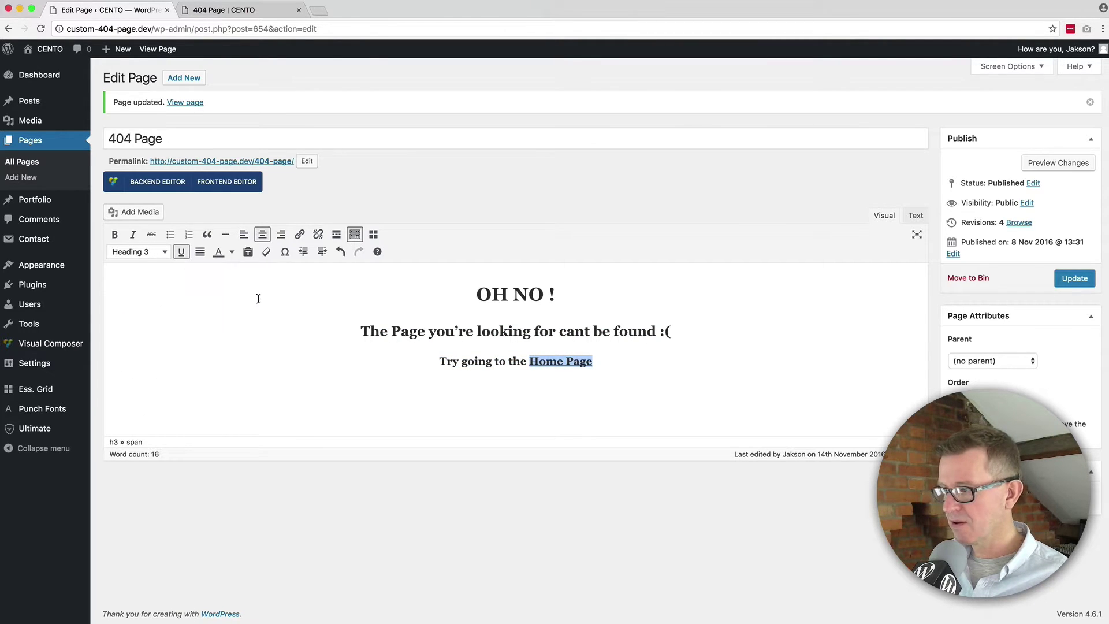
# Step: Link the words 'Home Page' to the site's Home page
pyautogui.click(299, 233)
pyautogui.click(657, 385)
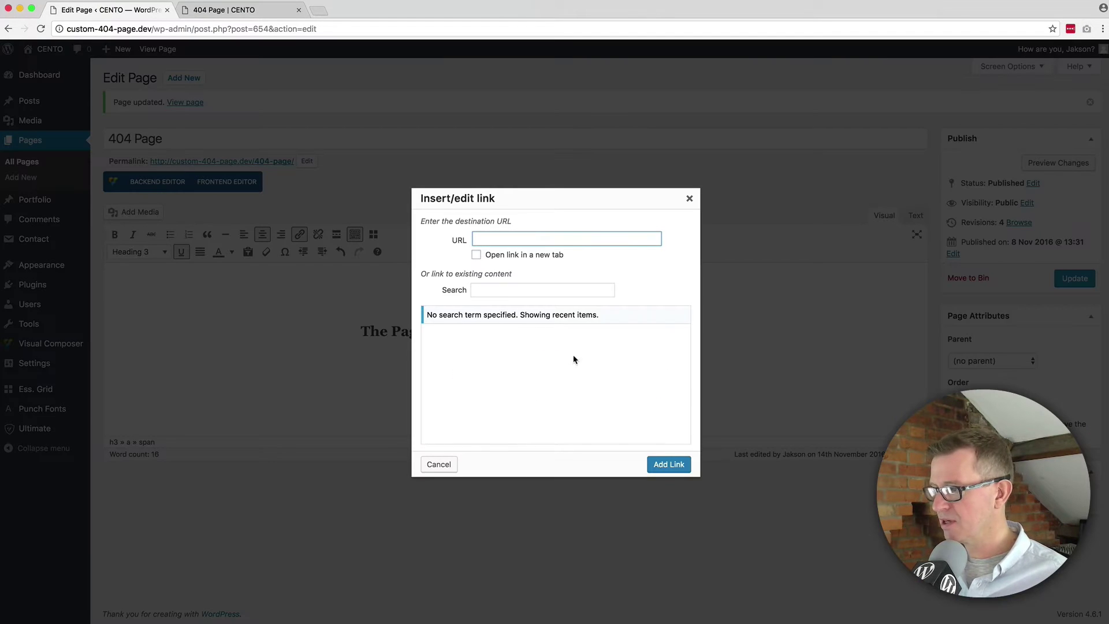
pyautogui.scroll(-5, 485, 361)
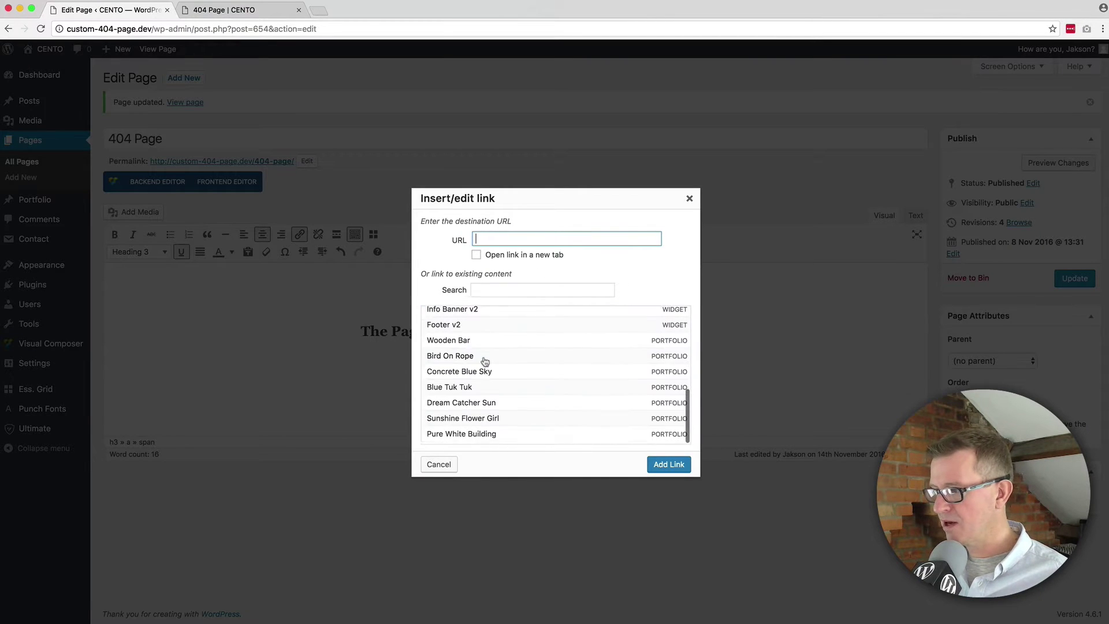
pyautogui.scroll(-5, 487, 411)
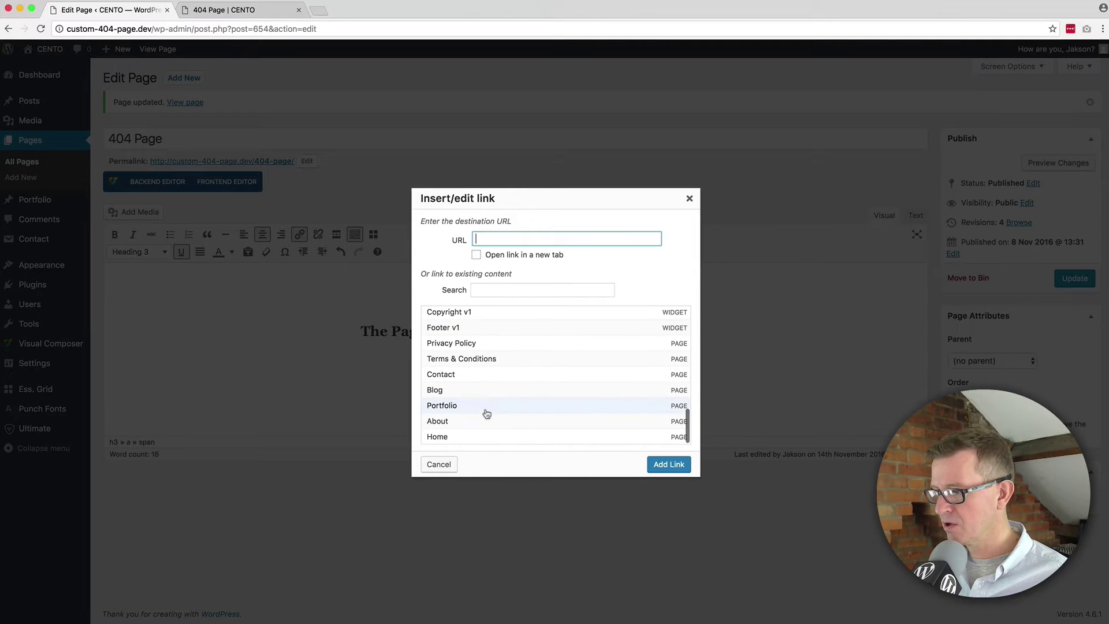
pyautogui.click(456, 437)
pyautogui.click(667, 464)
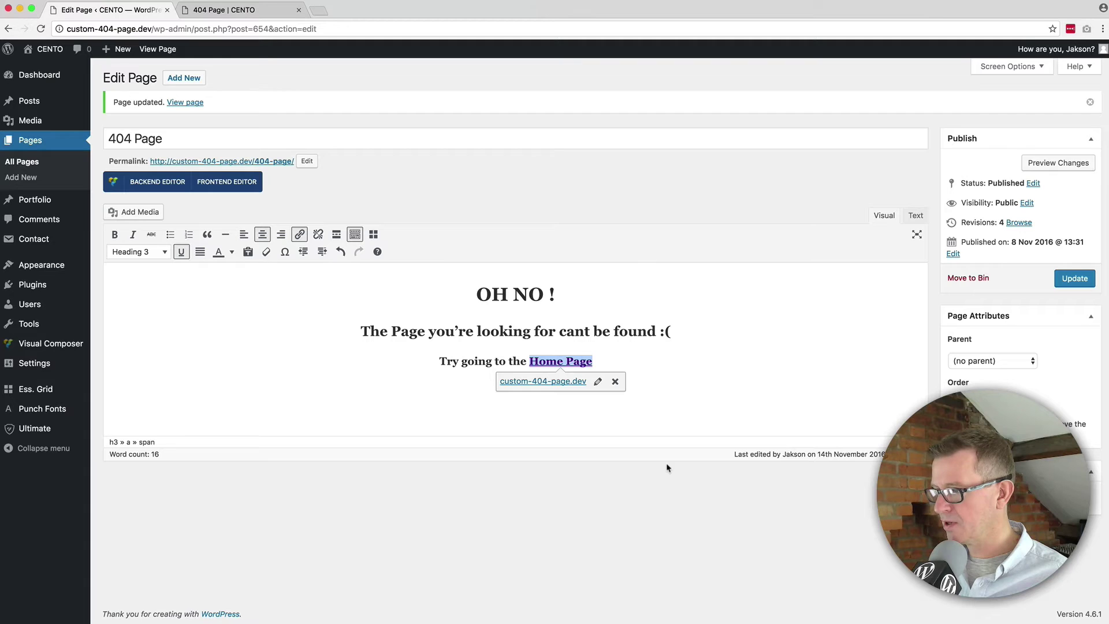
# Step: Add empty lines above 'OH NO !' and below the text, update the page, and close the preview tab
pyautogui.click(475, 293)
pyautogui.press('Return')
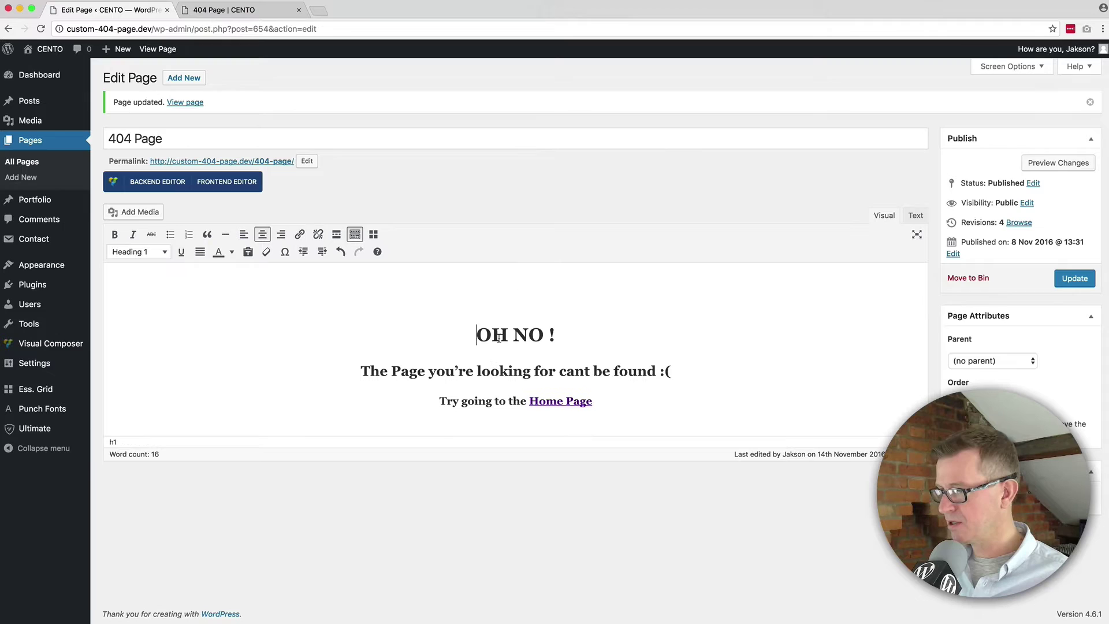
pyautogui.click(657, 399)
pyautogui.press('Return')
pyautogui.press('Return')
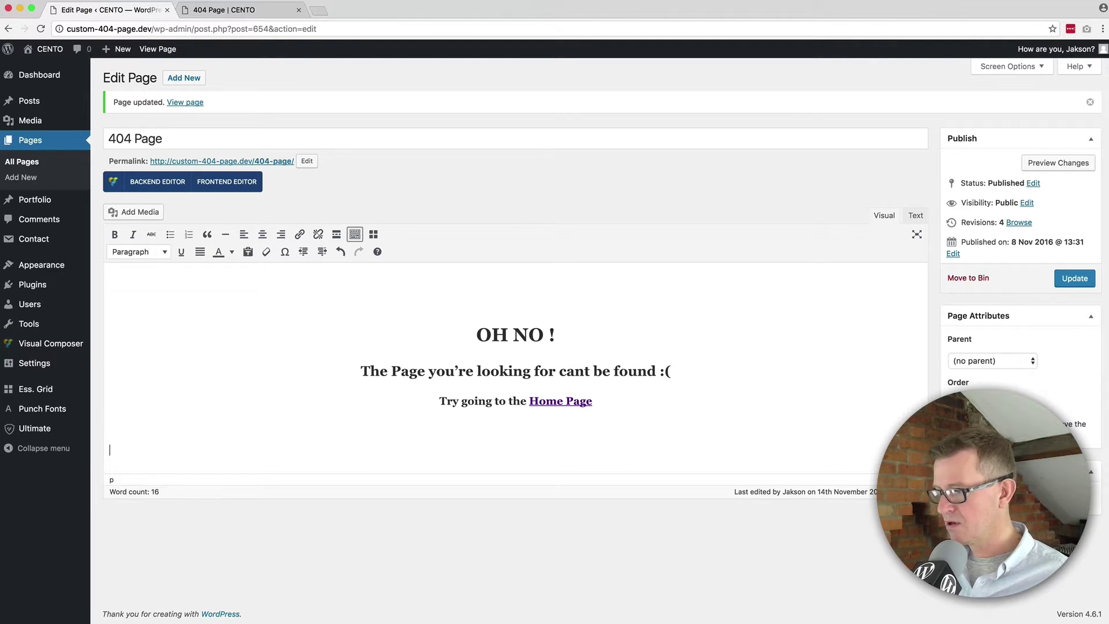
pyautogui.click(1071, 279)
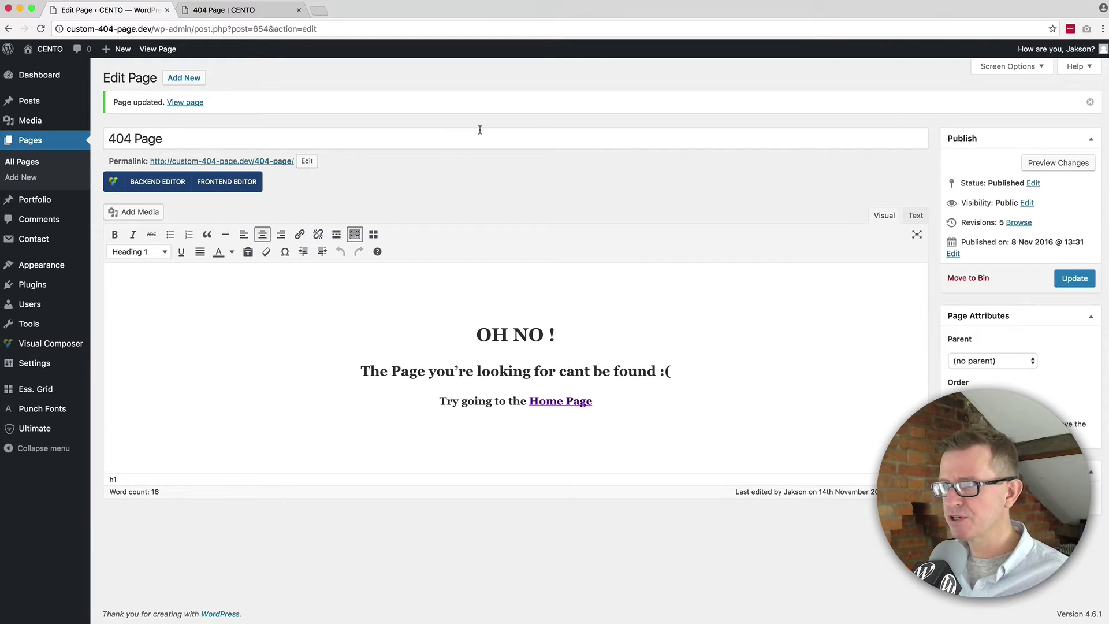
pyautogui.click(299, 10)
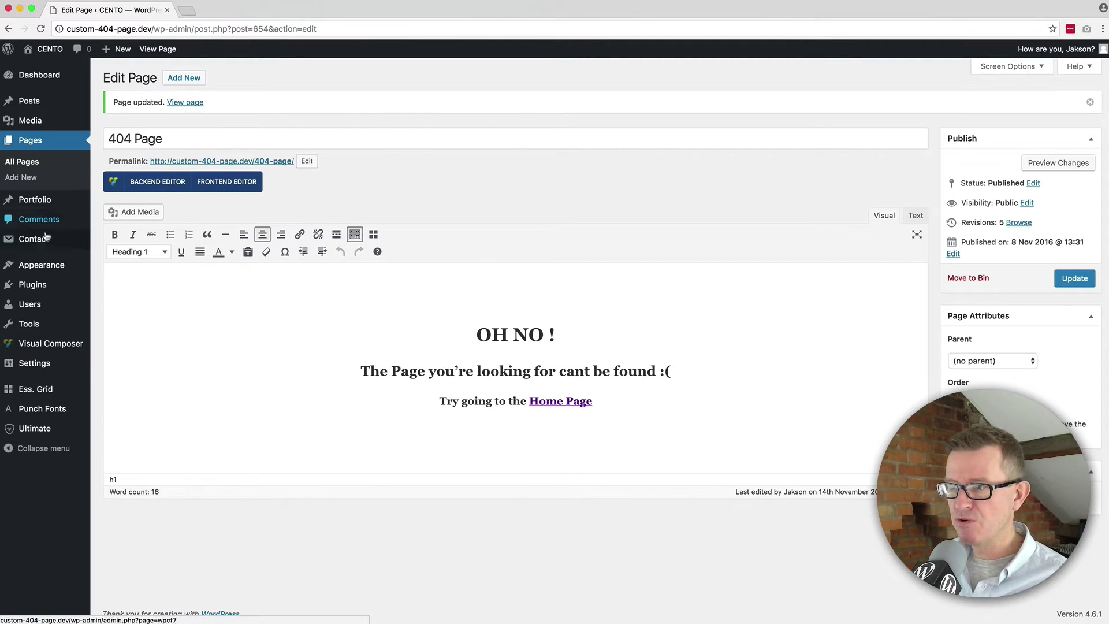
# Step: Choose '404 Page' as the 404 error page in the 404page settings and save
pyautogui.moveTo(53, 273)
pyautogui.click(144, 360)
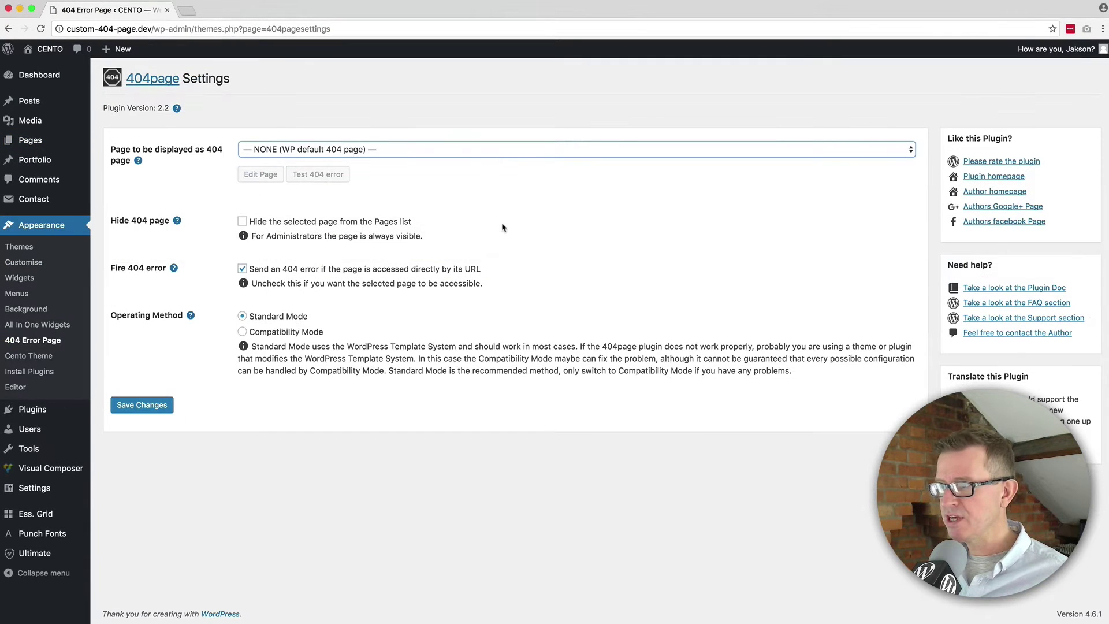
pyautogui.click(502, 227)
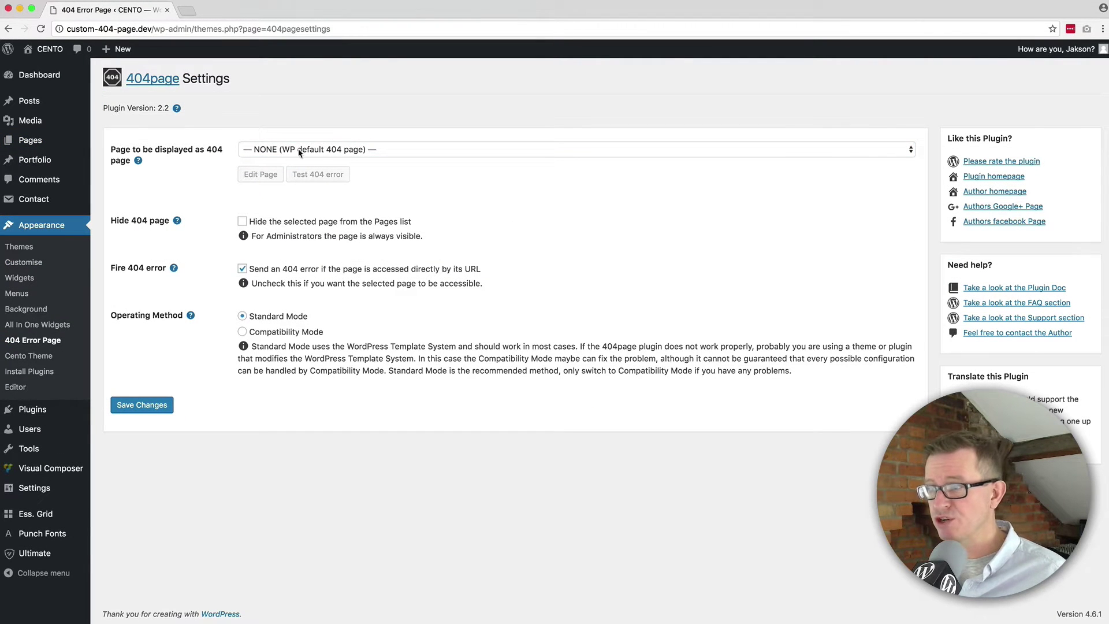
pyautogui.click(320, 150)
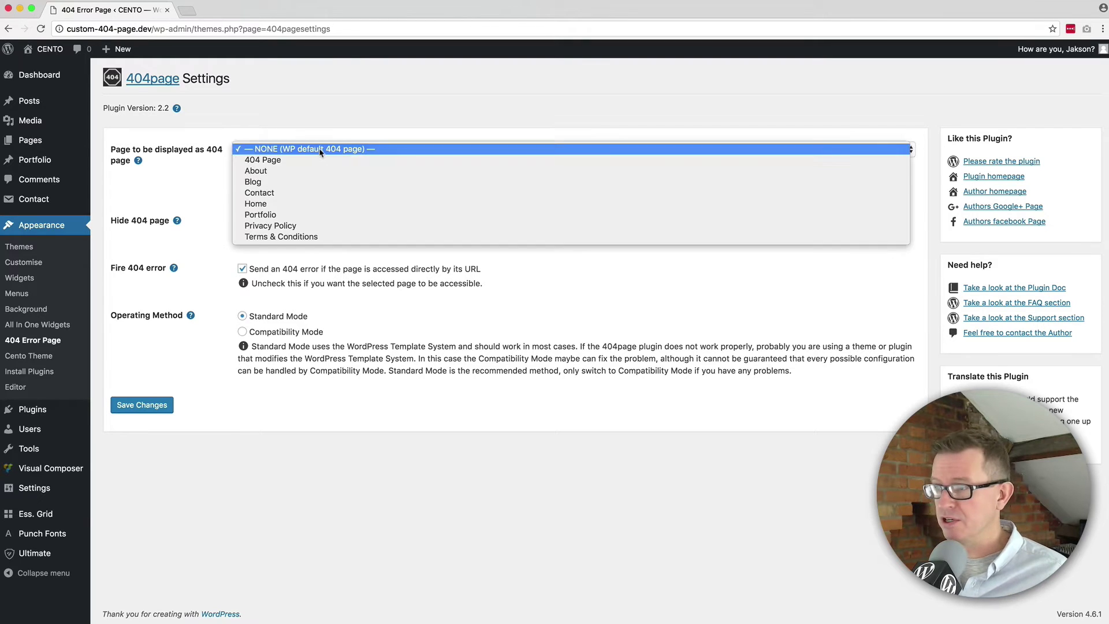
pyautogui.click(317, 161)
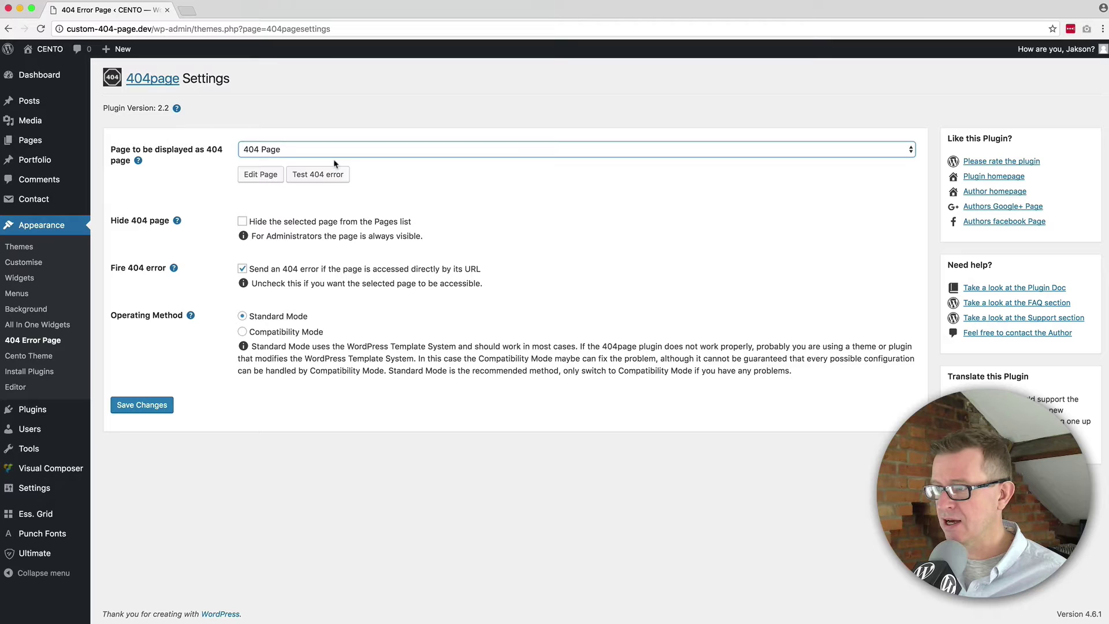
pyautogui.click(155, 404)
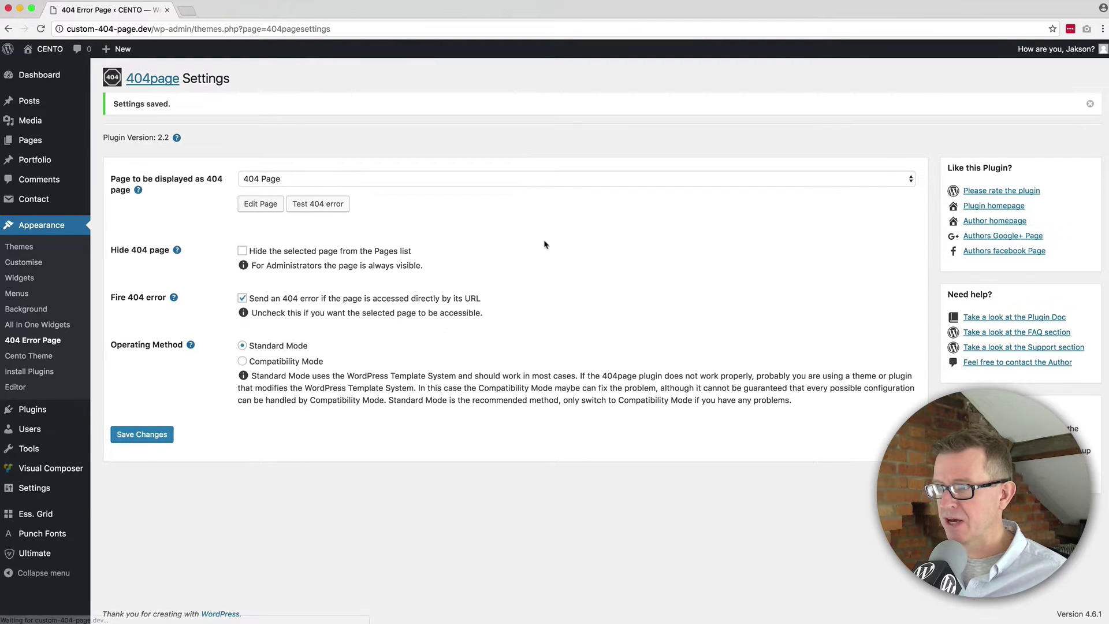
# Step: Test the 404 error on the live site, then go back to the admin area
pyautogui.click(323, 209)
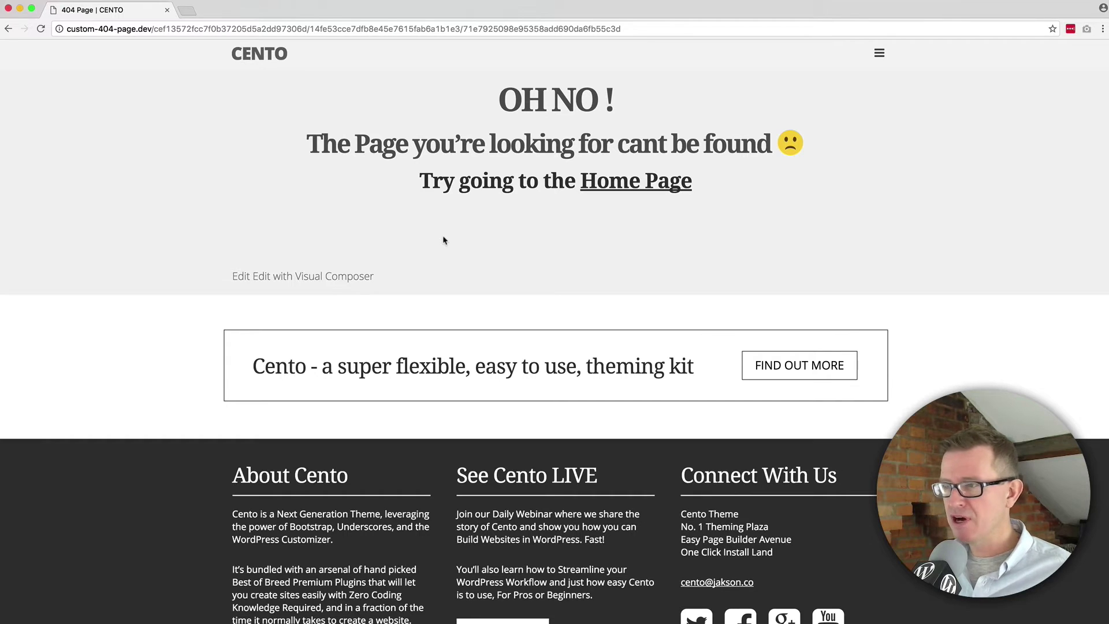
pyautogui.click(8, 29)
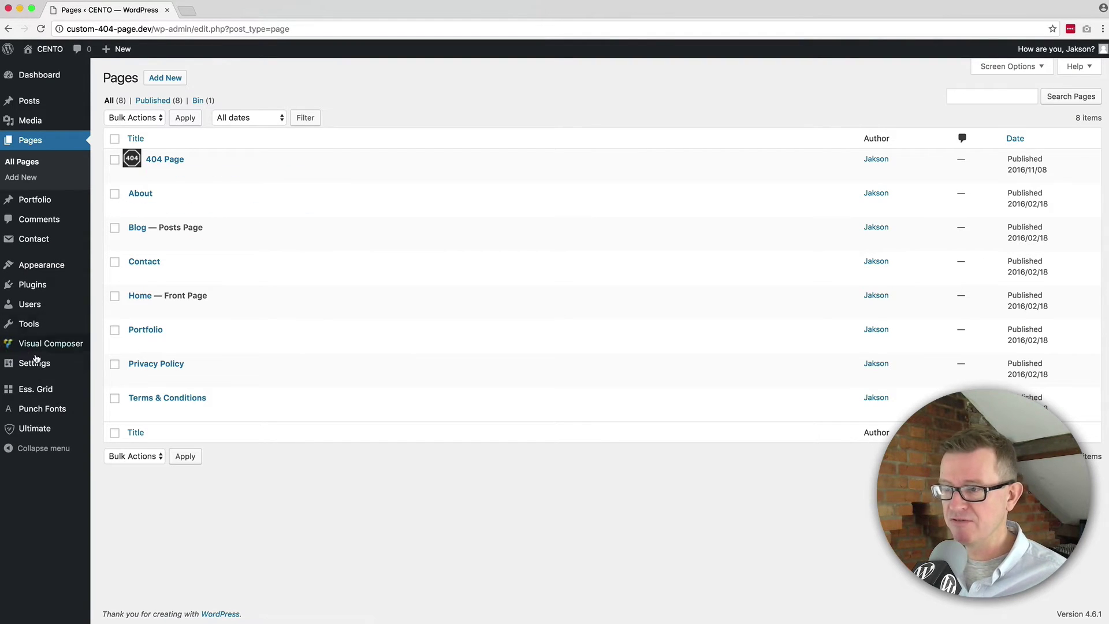
# Step: Edit '404 Page' in the Visual Composer backend editor and delete its text block
pyautogui.click(173, 160)
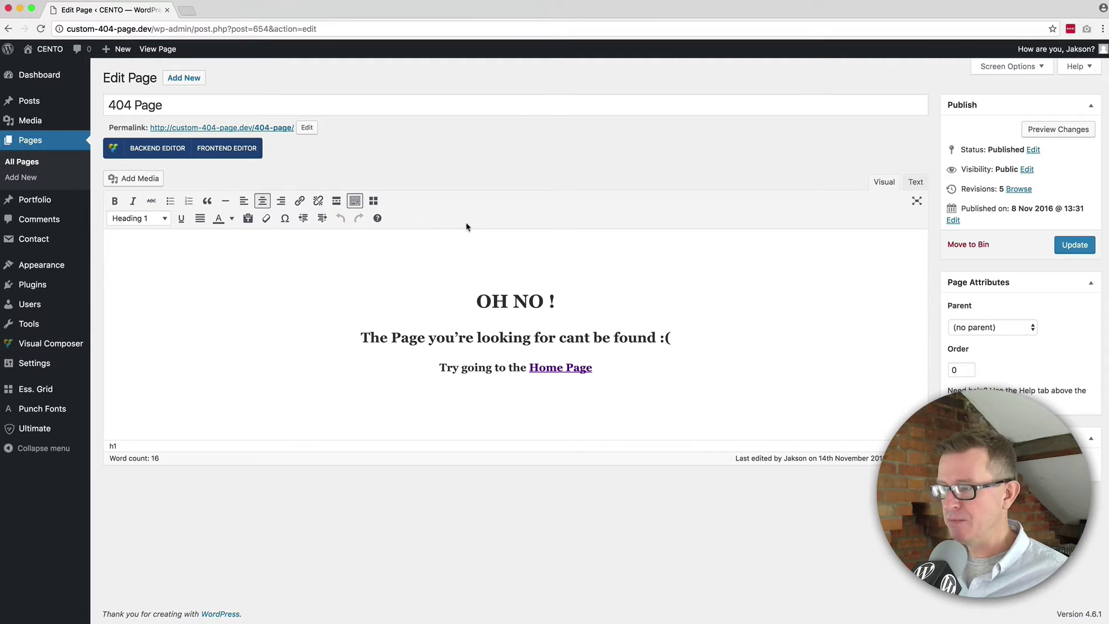
pyautogui.click(152, 149)
pyautogui.moveTo(522, 324)
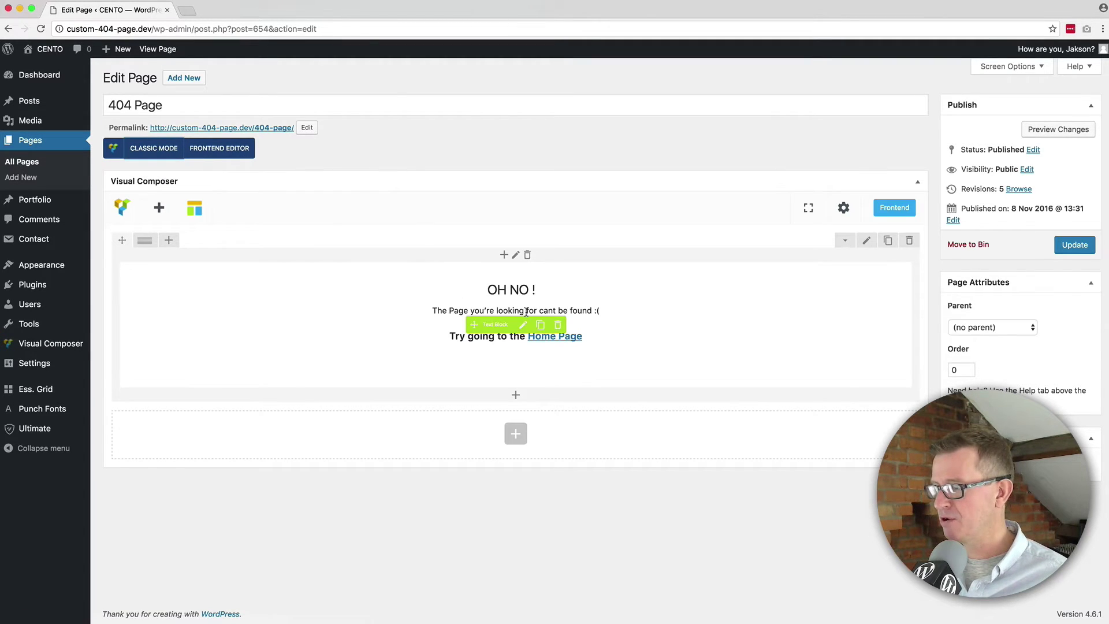
pyautogui.click(558, 327)
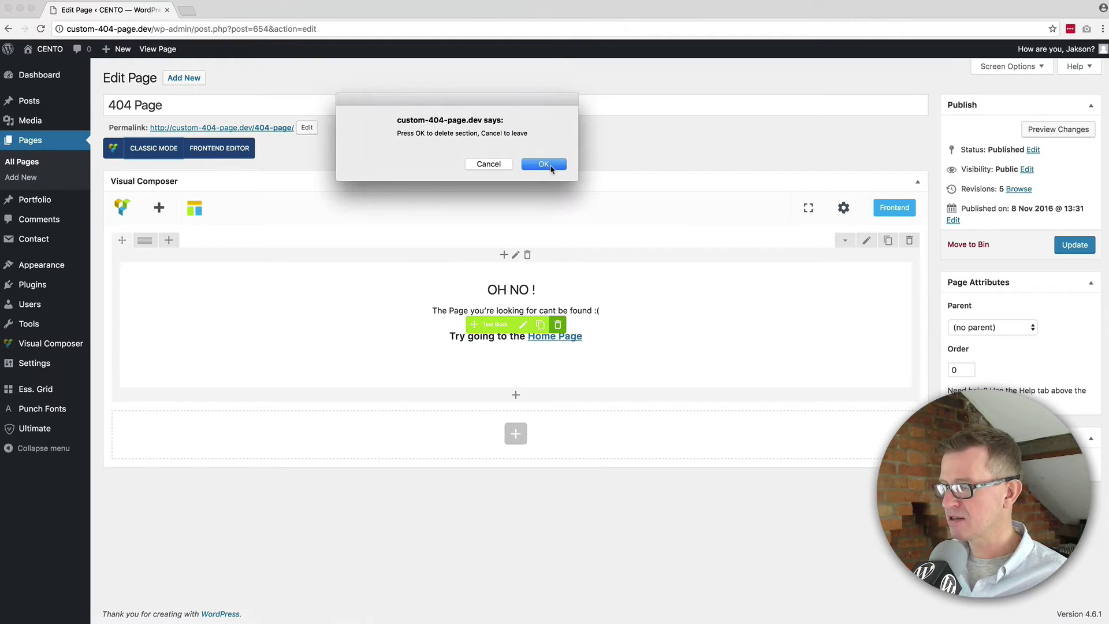
pyautogui.click(544, 166)
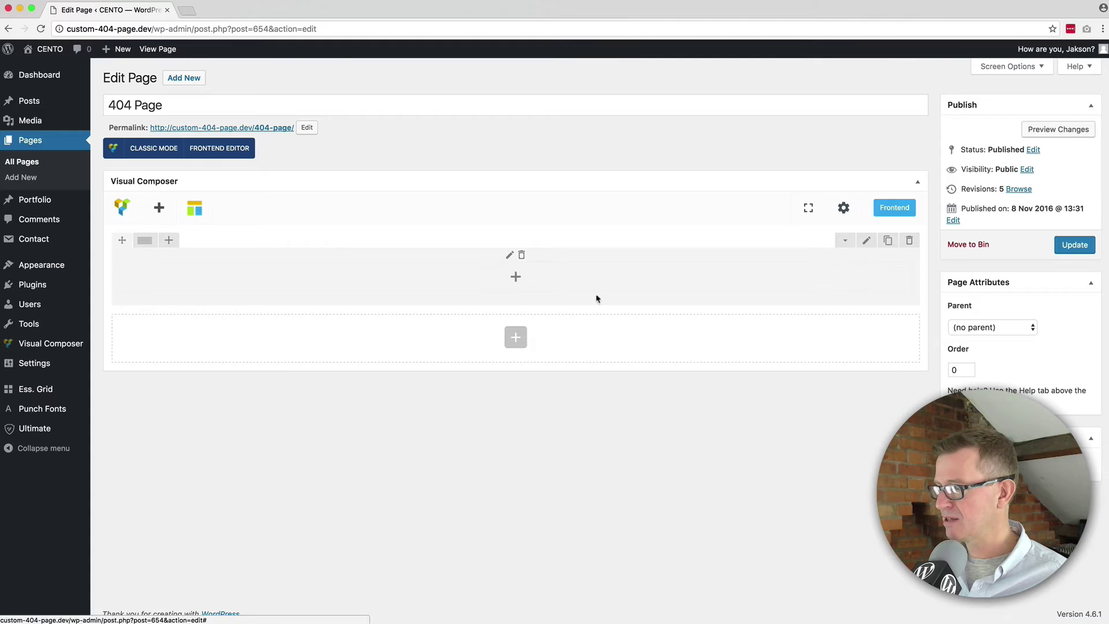
# Step: Add a Headings element to the empty row and paste 'OH NO !' from the notes as its title
pyautogui.click(516, 277)
pyautogui.write('headings')
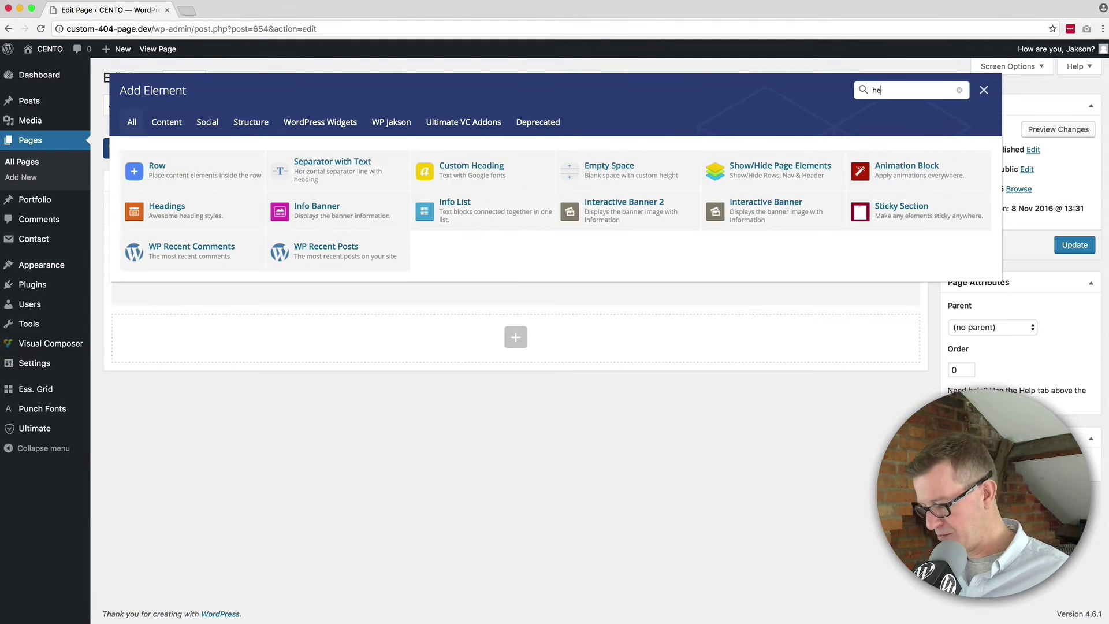
pyautogui.press('Return')
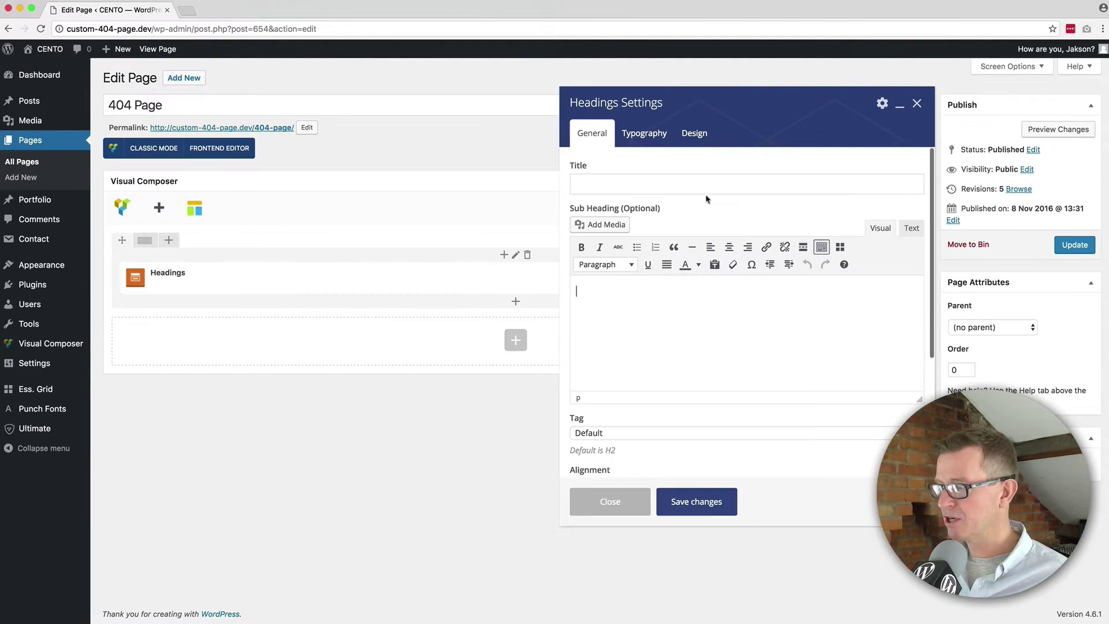
pyautogui.press('super+Tab')
pyautogui.press('Left')
pyautogui.press('Left')
pyautogui.press('Left')
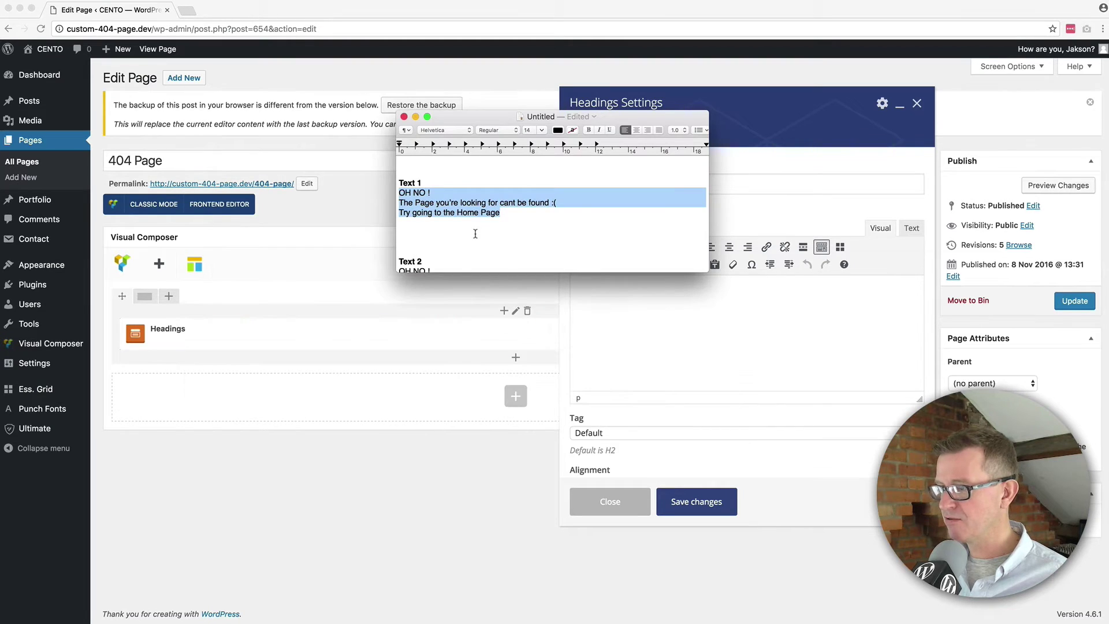
pyautogui.scroll(-3, 476, 234)
pyautogui.moveTo(433, 220); pyautogui.dragTo(399, 221)
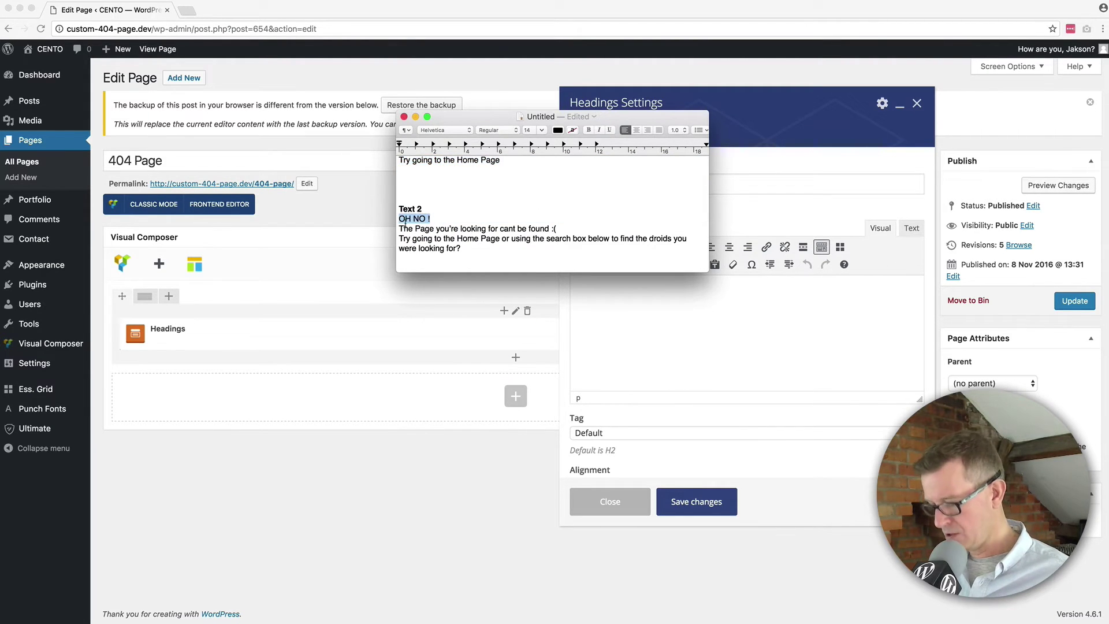
pyautogui.press('super+c')
pyautogui.press('super+Tab')
pyautogui.click(650, 185)
pyautogui.press('super+v')
# Step: Set the heading tag to H1 and paste the two subheading lines from the notes on separate lines
pyautogui.click(647, 291)
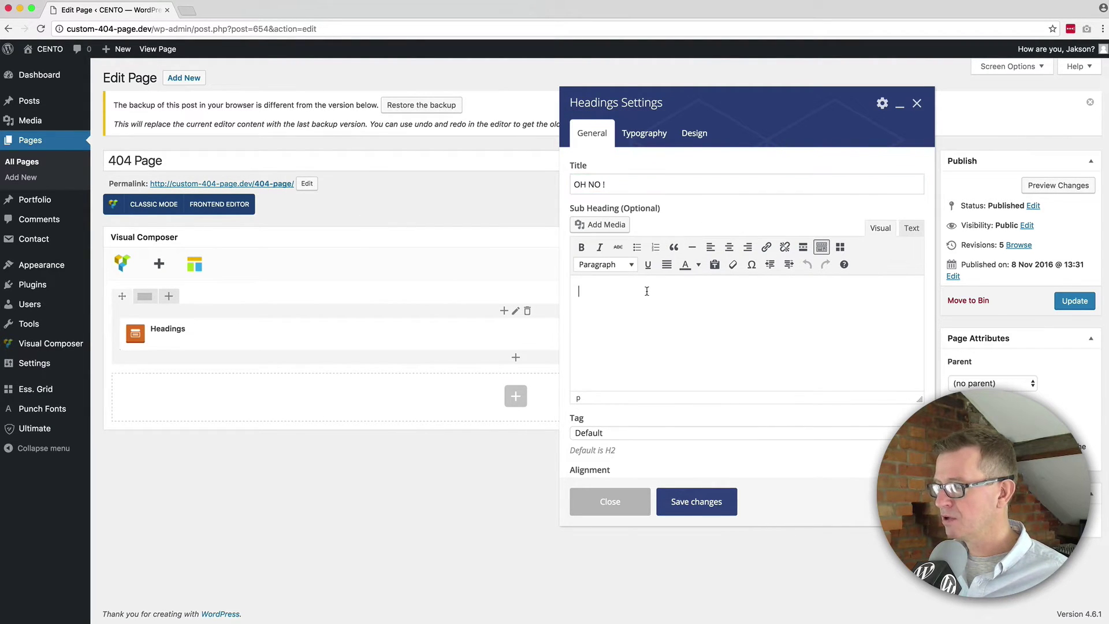
pyautogui.click(616, 438)
pyautogui.click(602, 449)
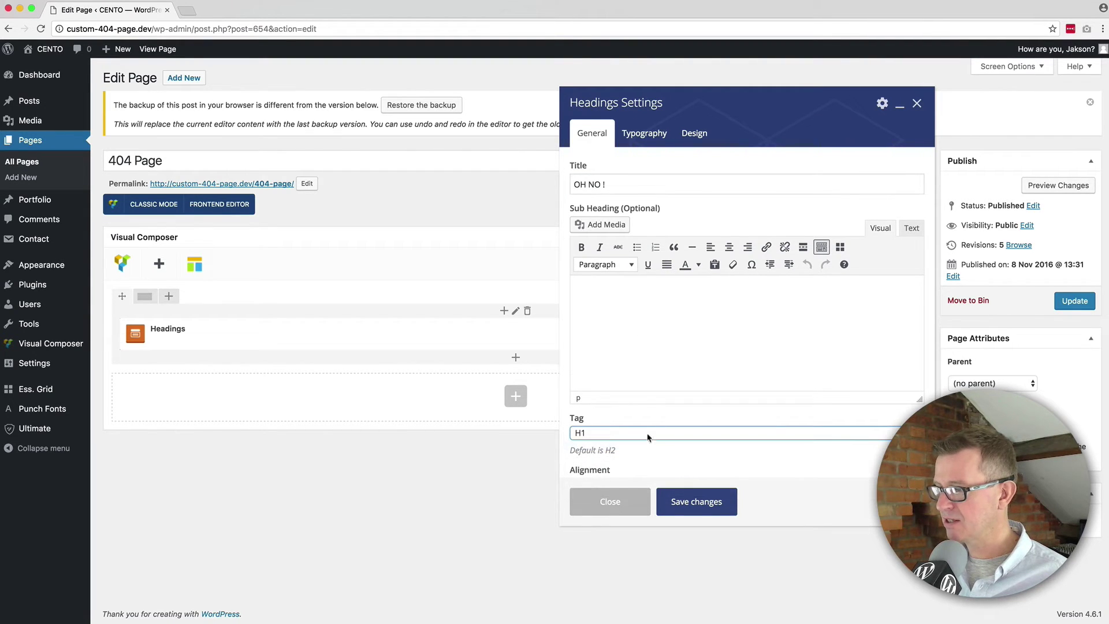
pyautogui.press('super+Tab')
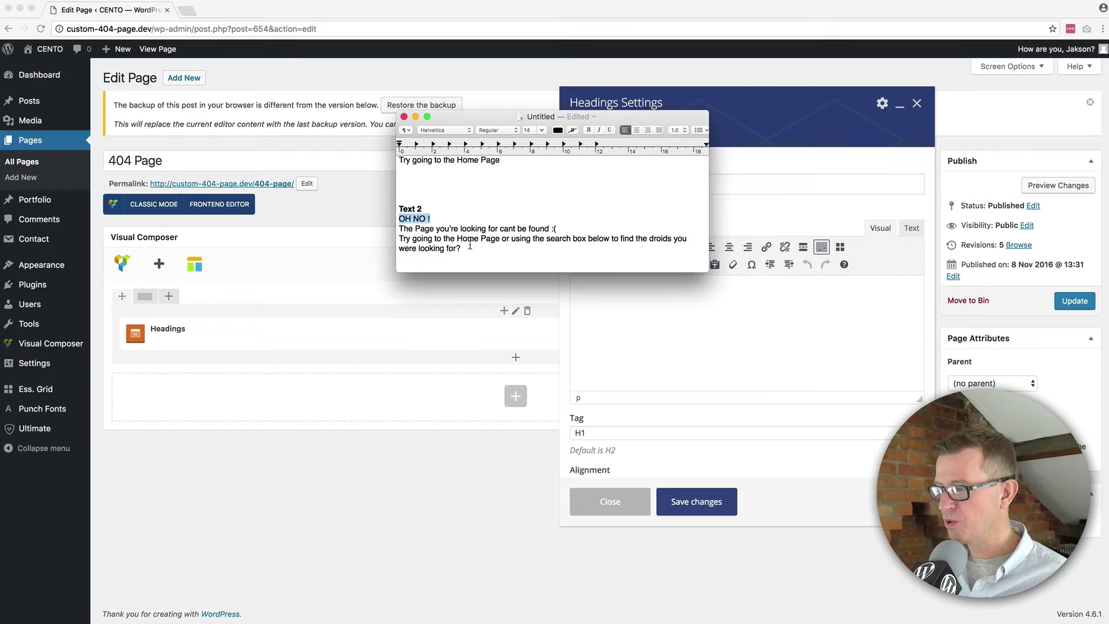
pyautogui.moveTo(470, 245); pyautogui.dragTo(387, 231)
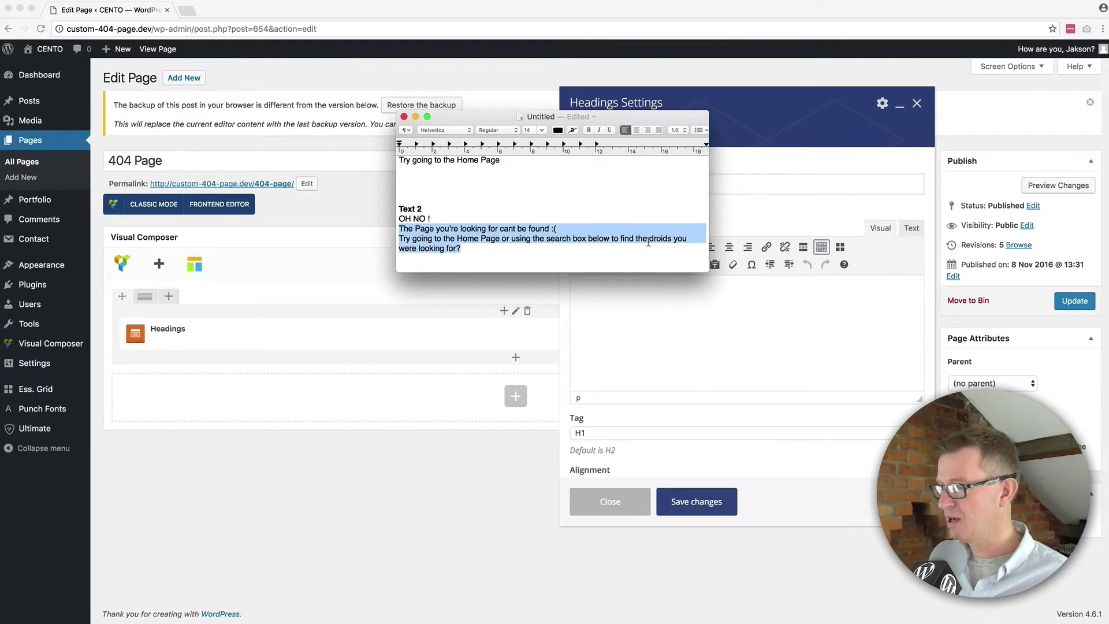
pyautogui.click(739, 253)
pyautogui.click(912, 227)
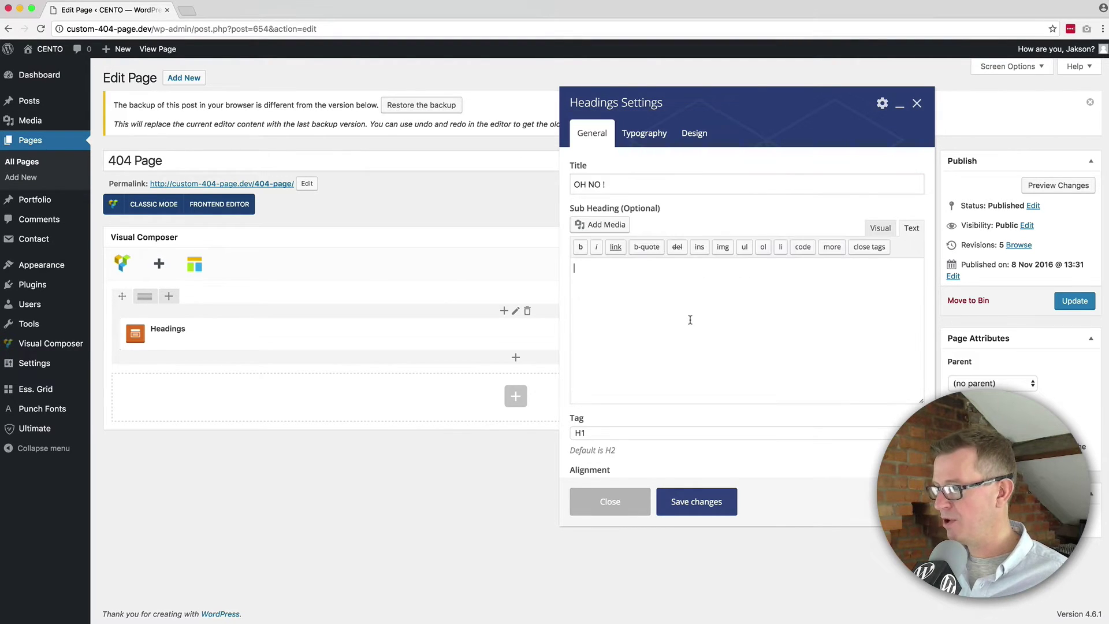
pyautogui.press('super+v')
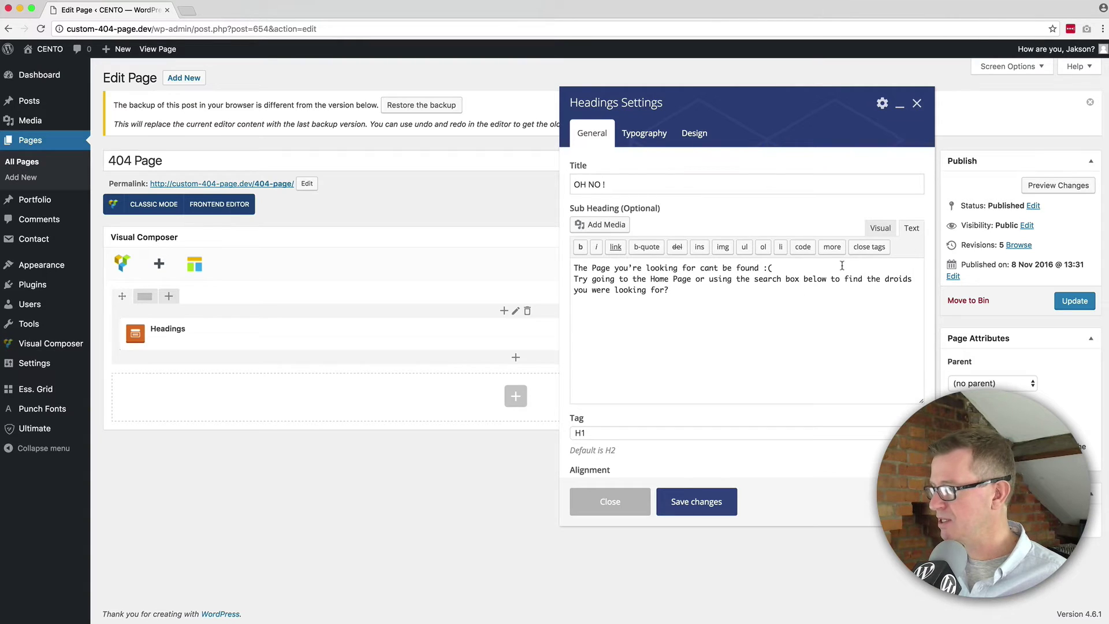
pyautogui.press('Return')
pyautogui.click(880, 227)
pyautogui.press('super+a')
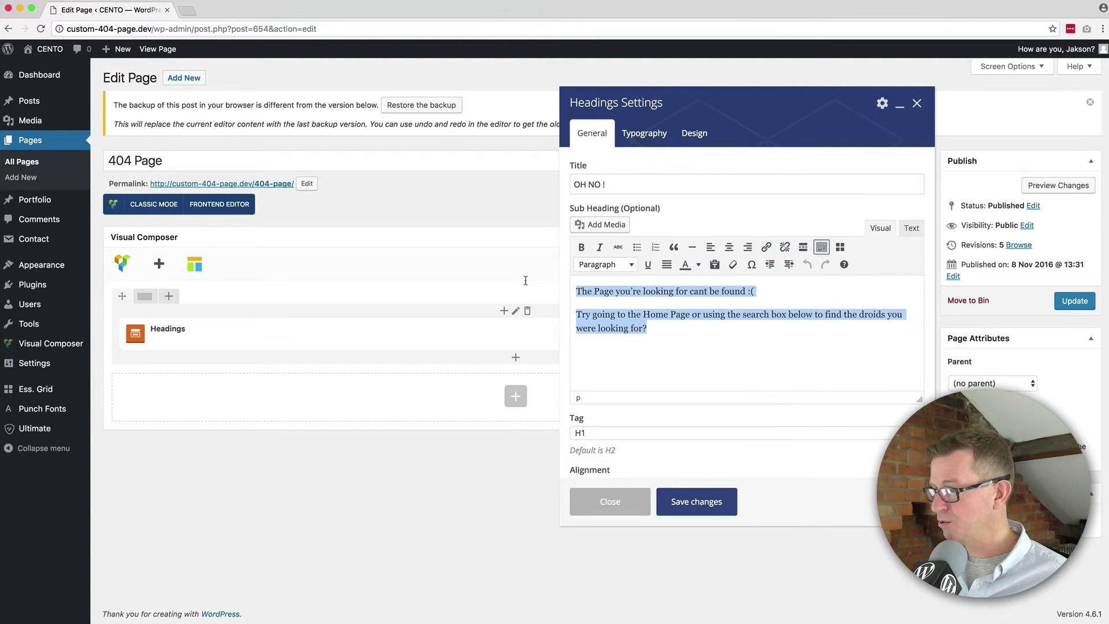
pyautogui.click(719, 351)
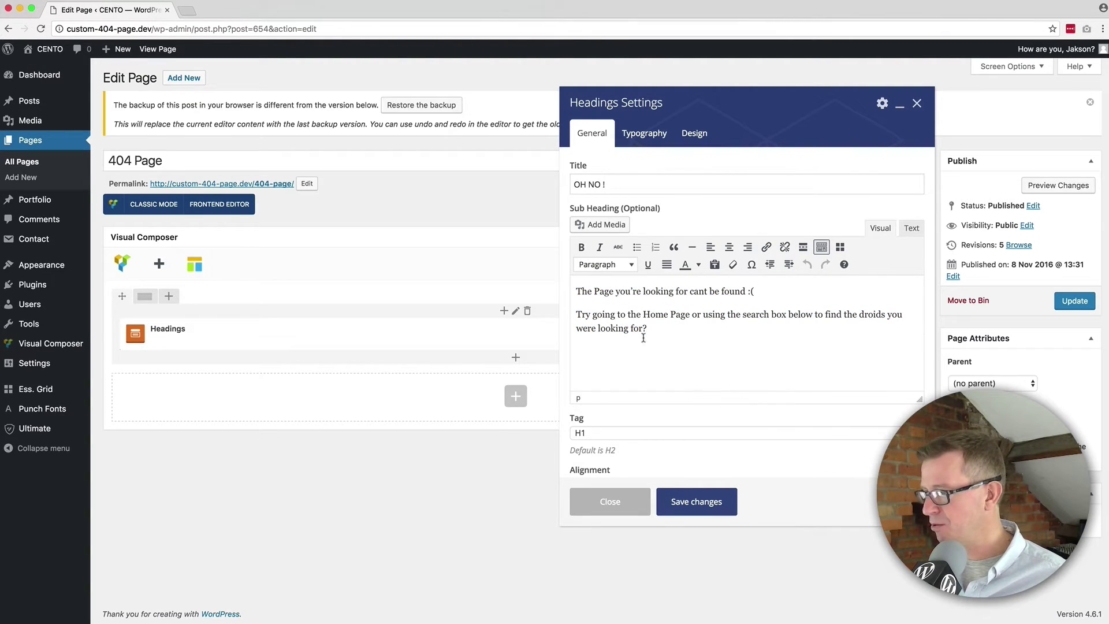
# Step: Underline 'Home Page' in the subheading, link it to the site's home address, and save the heading
pyautogui.moveTo(688, 315); pyautogui.dragTo(652, 314)
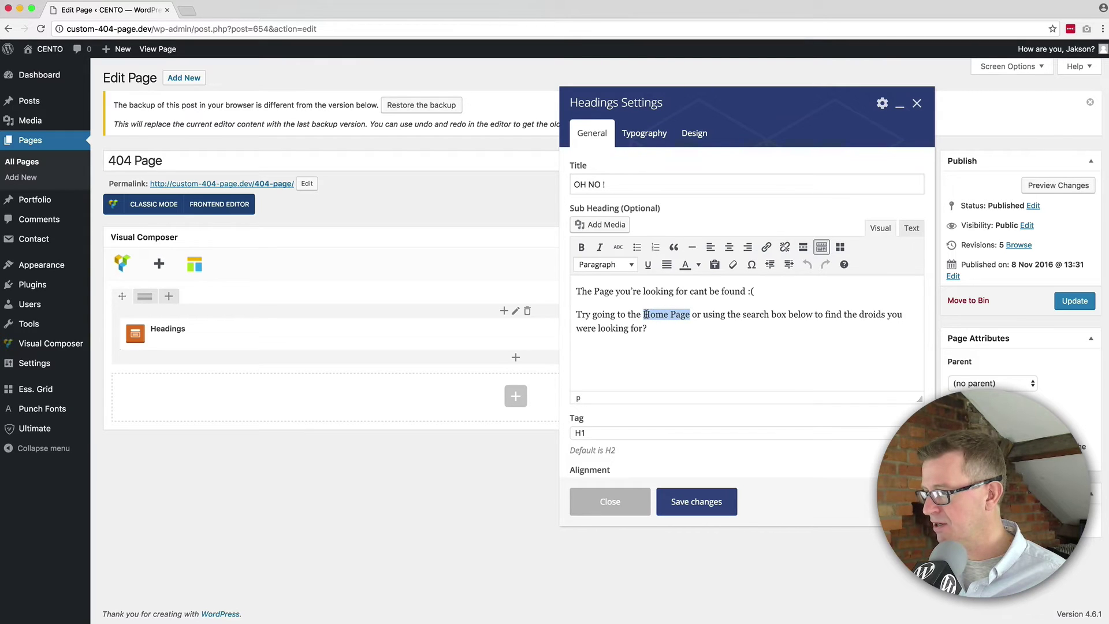
pyautogui.click(648, 264)
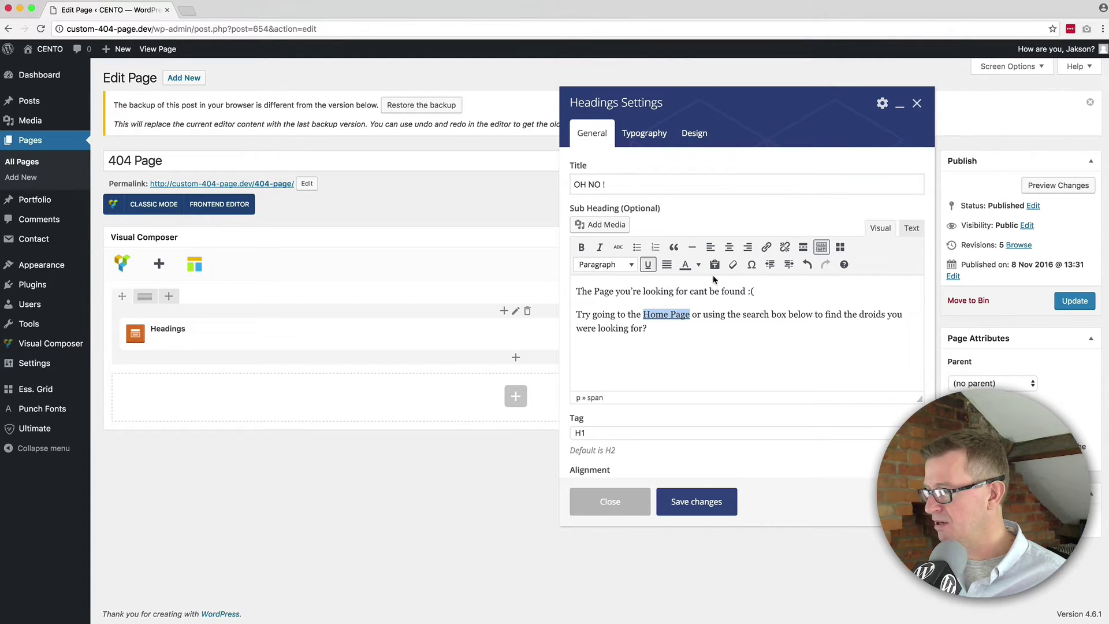
pyautogui.click(766, 247)
pyautogui.click(845, 334)
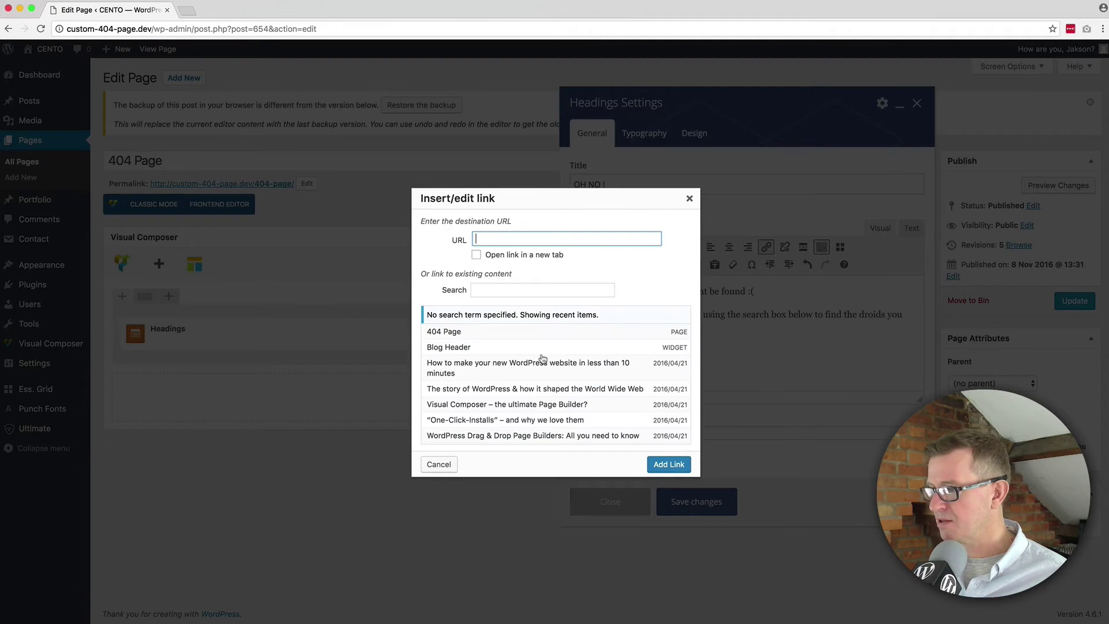
pyautogui.scroll(-5, 542, 359)
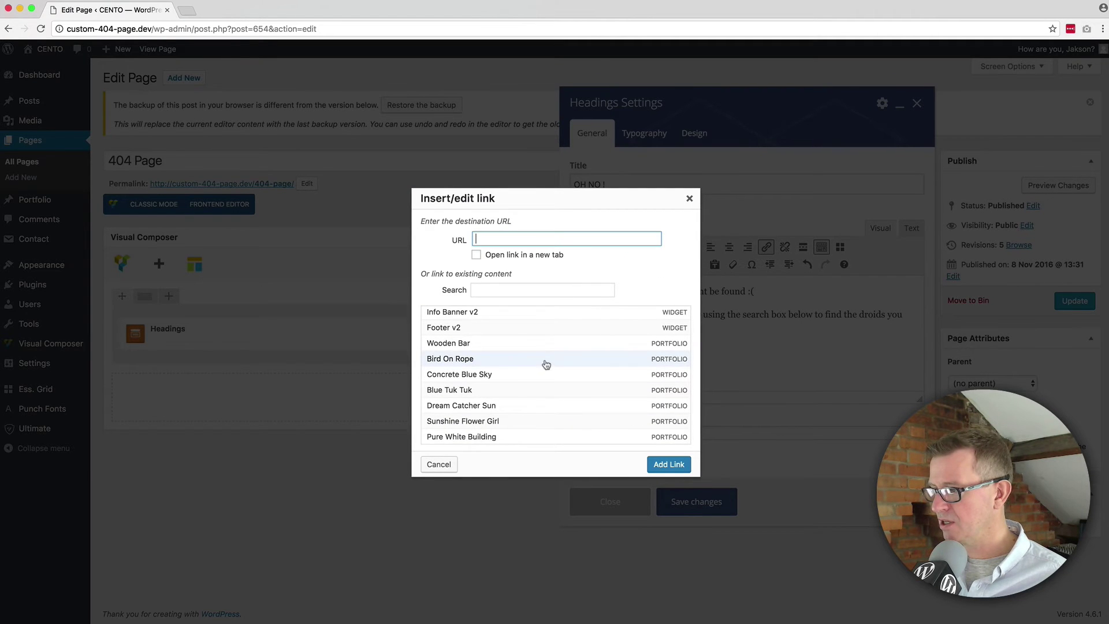
pyautogui.click(669, 464)
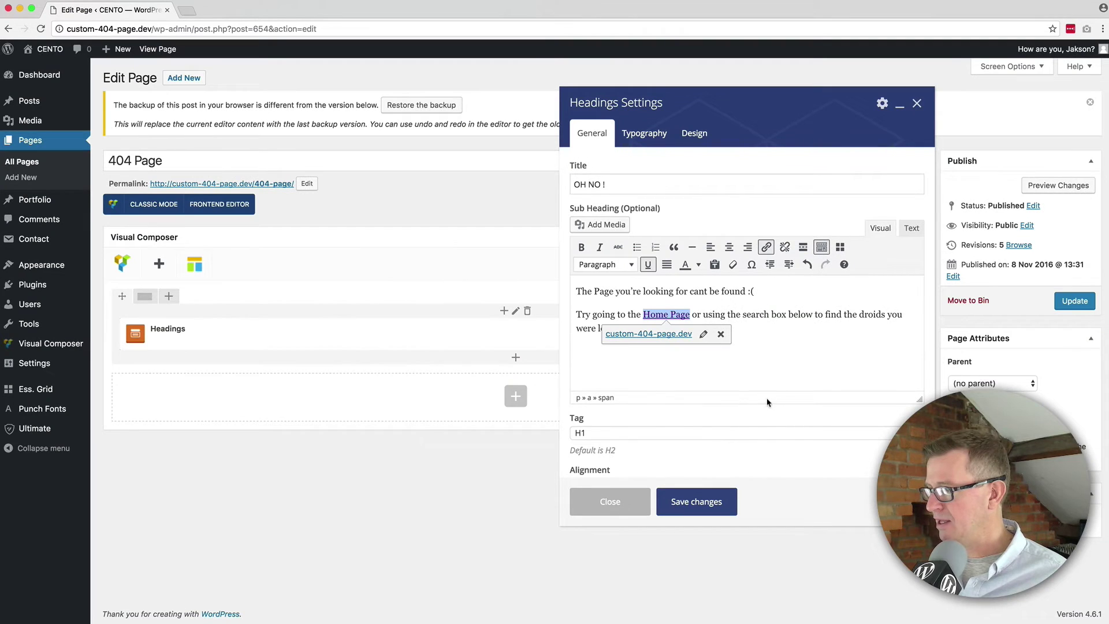
pyautogui.click(791, 372)
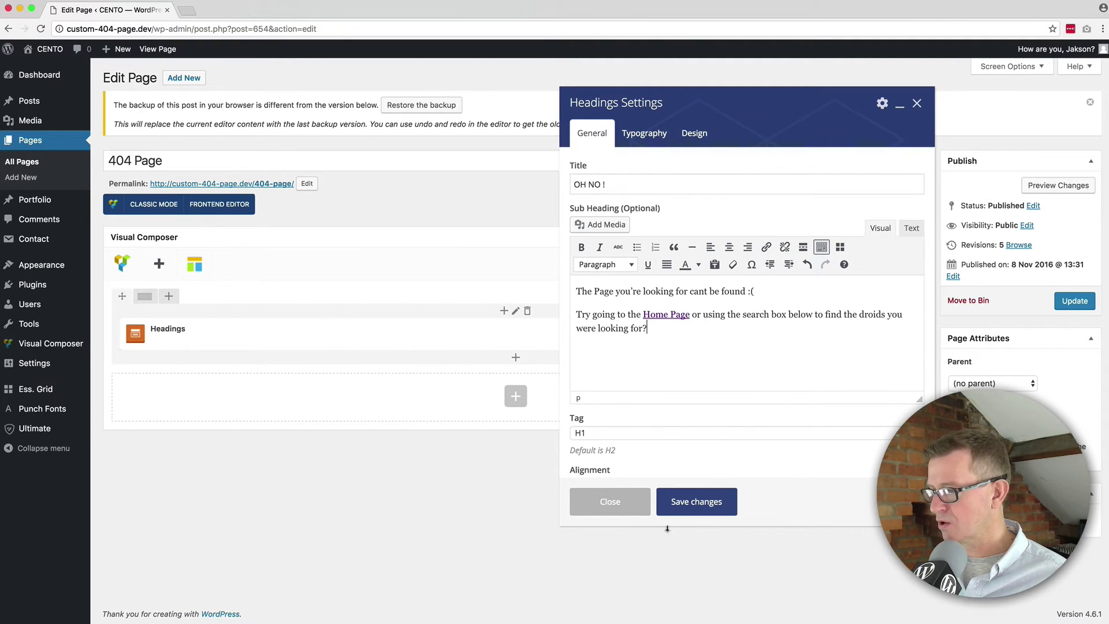
pyautogui.click(697, 502)
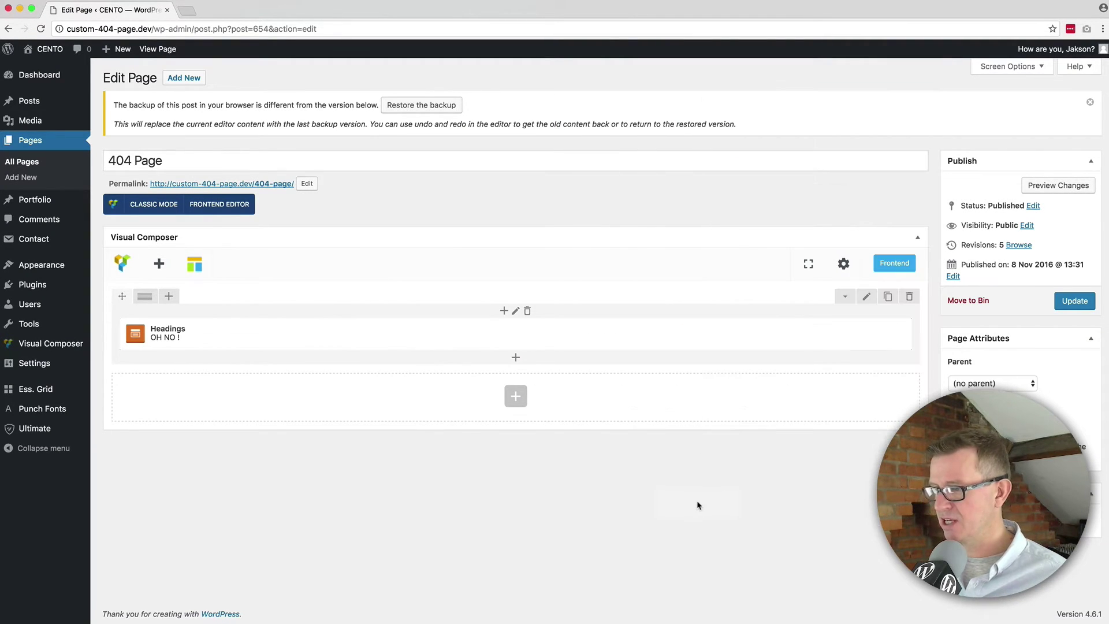
# Step: Set the heading's row to Stretch row and Full height row
pyautogui.moveTo(553, 338)
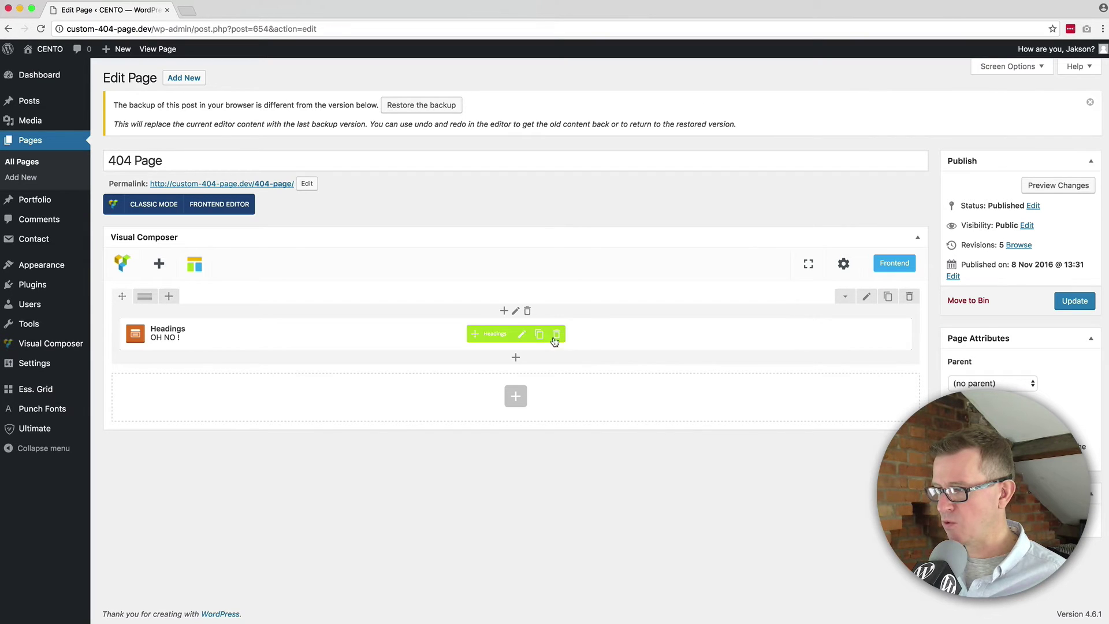
pyautogui.click(866, 296)
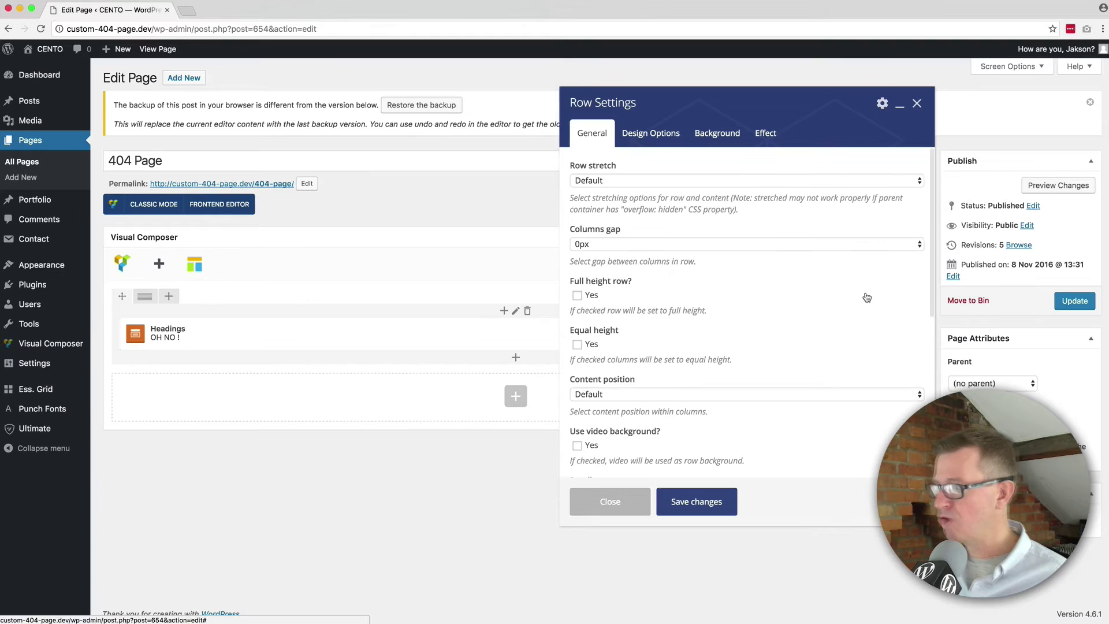
pyautogui.click(646, 182)
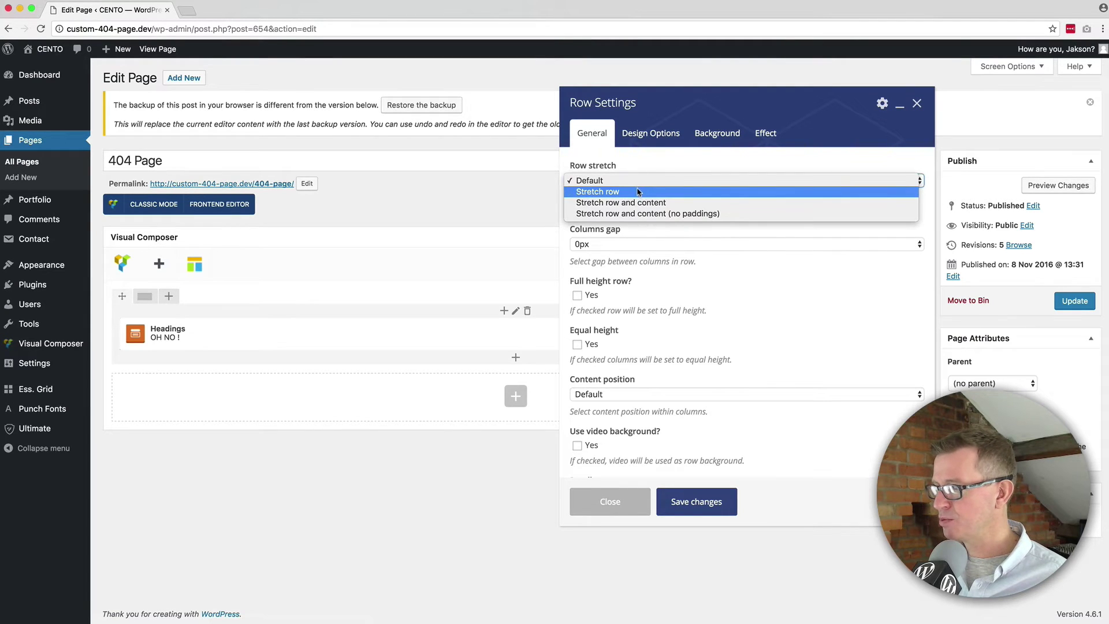
pyautogui.click(656, 193)
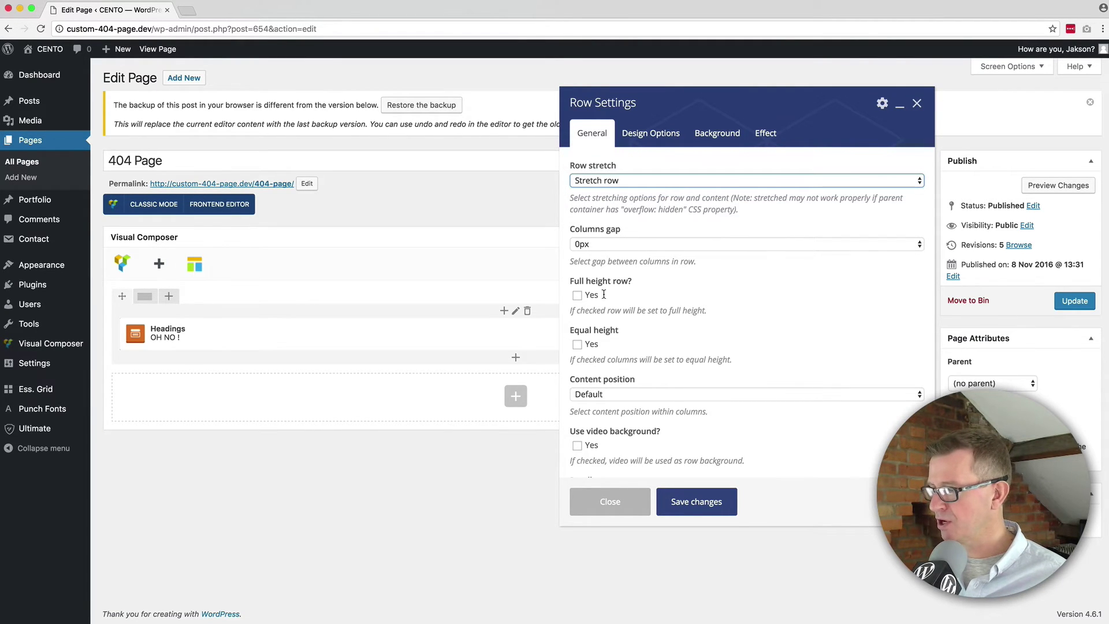
pyautogui.click(577, 296)
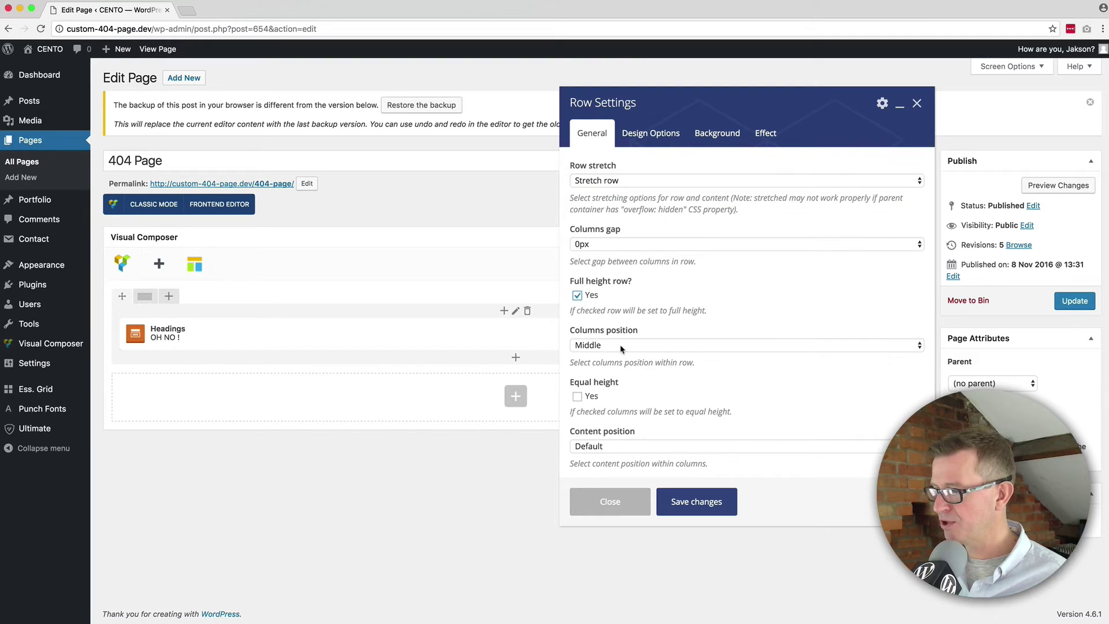
# Step: Upload lost-places-1719531_1920.jpg as the row background, set it to Cover, and save the row
pyautogui.click(649, 132)
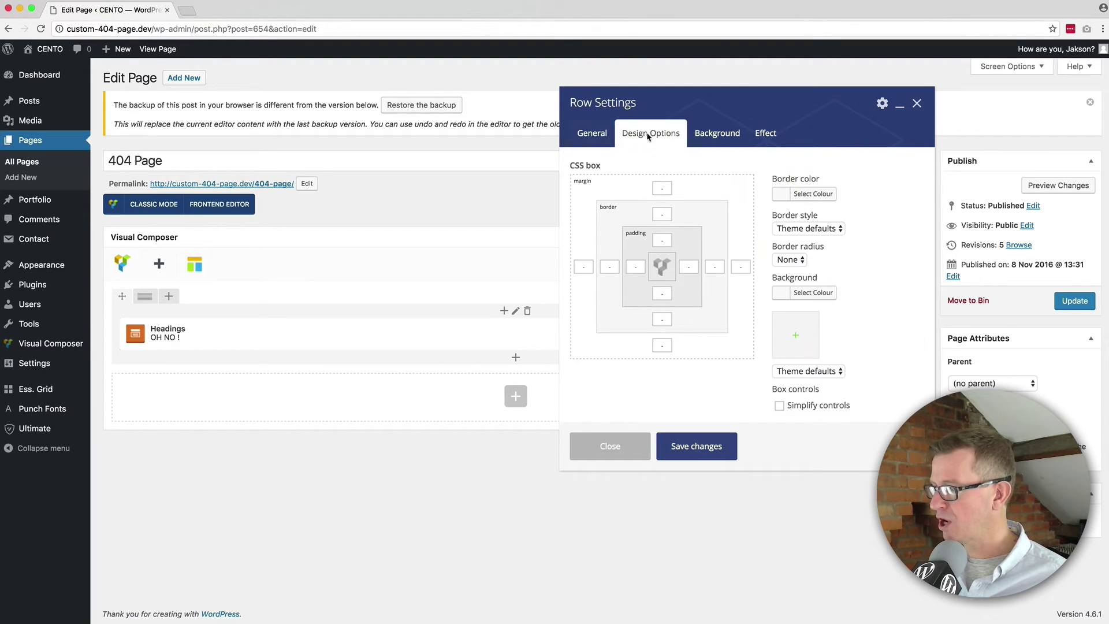
pyautogui.click(793, 342)
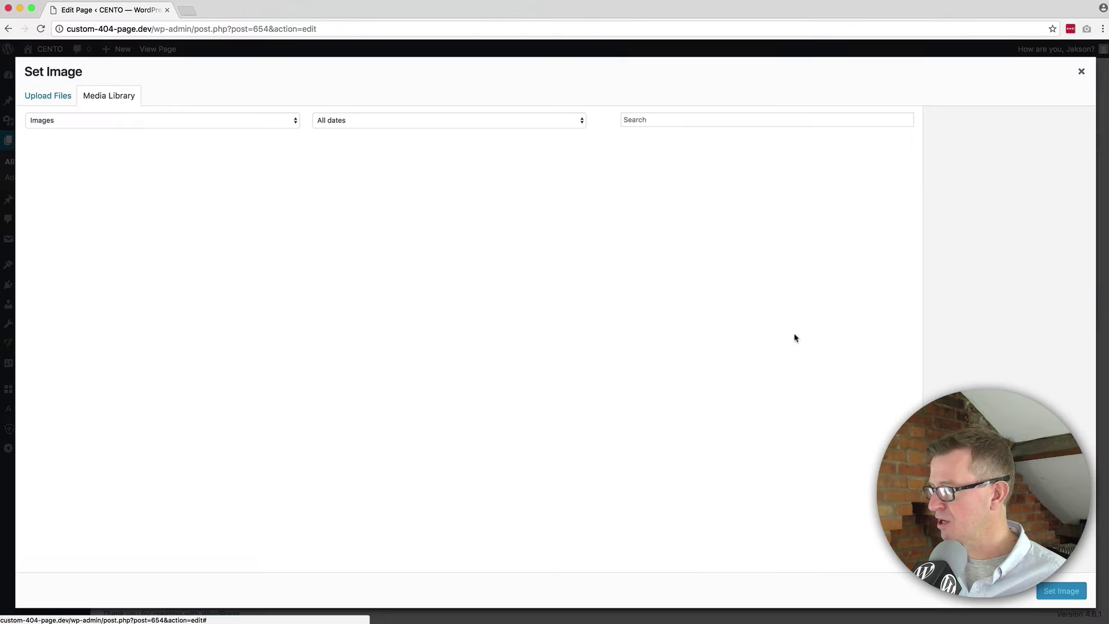
pyautogui.click(48, 96)
pyautogui.click(553, 311)
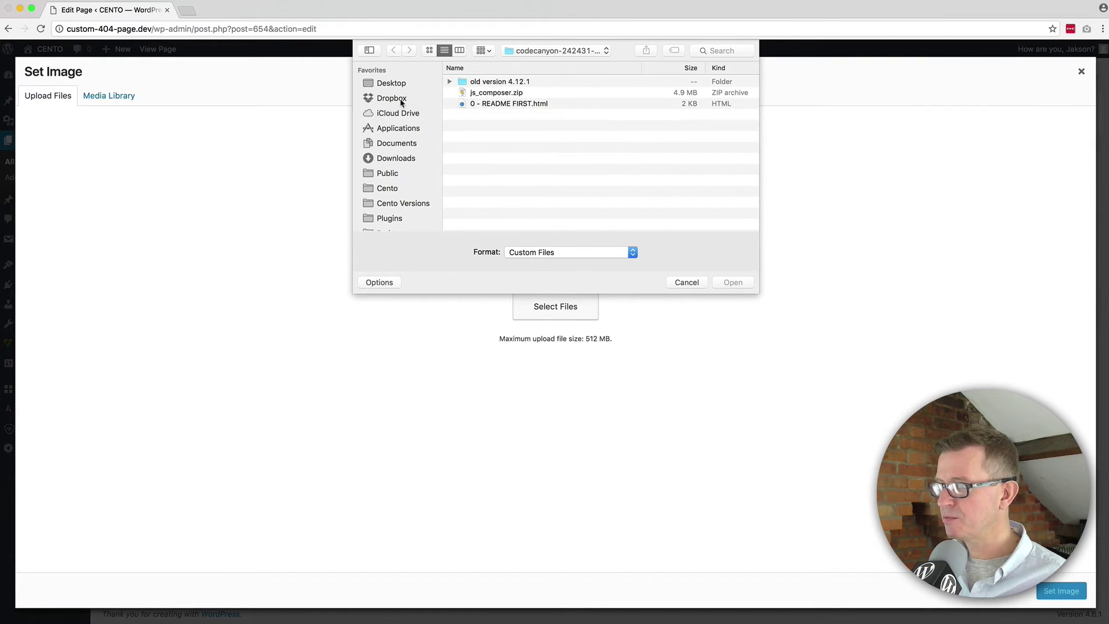
pyautogui.click(399, 100)
pyautogui.click(391, 83)
pyautogui.doubleClick(522, 105)
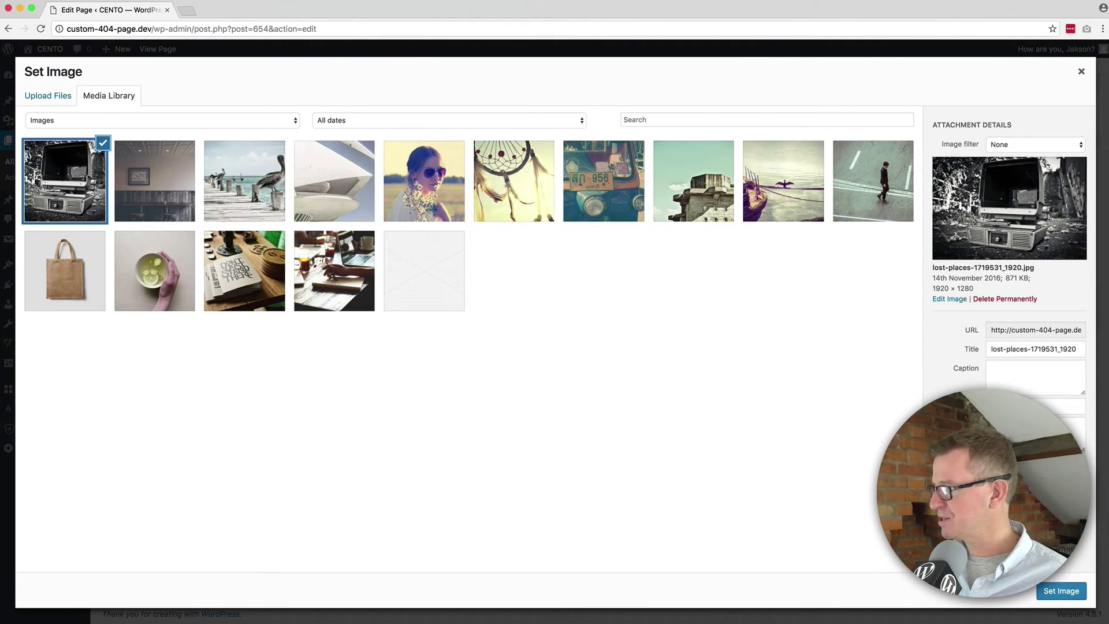
pyautogui.click(1058, 592)
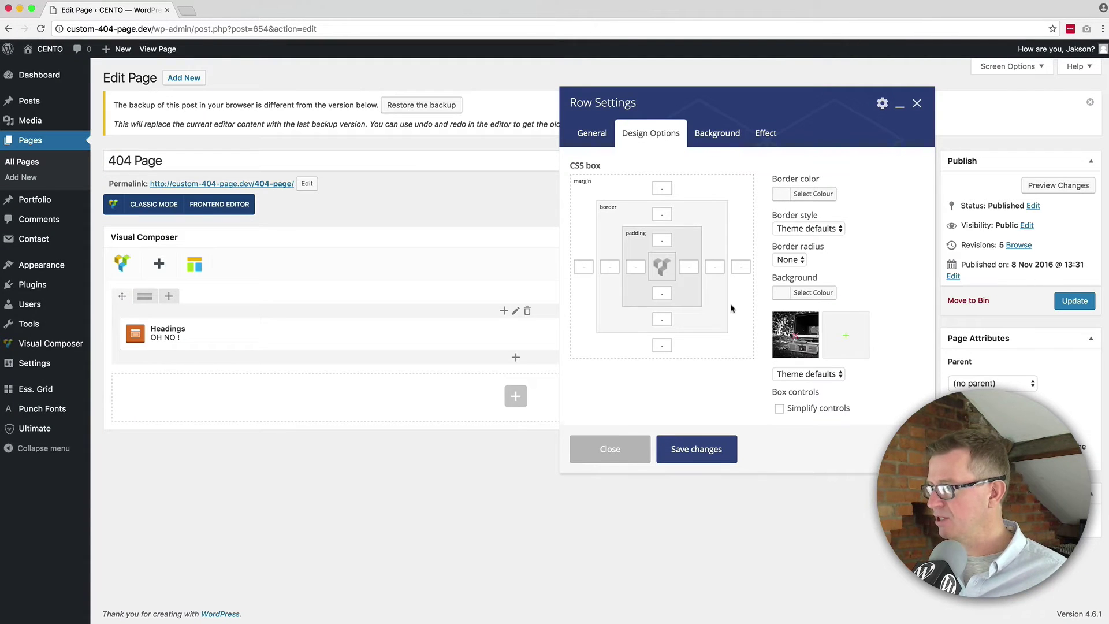
pyautogui.click(812, 374)
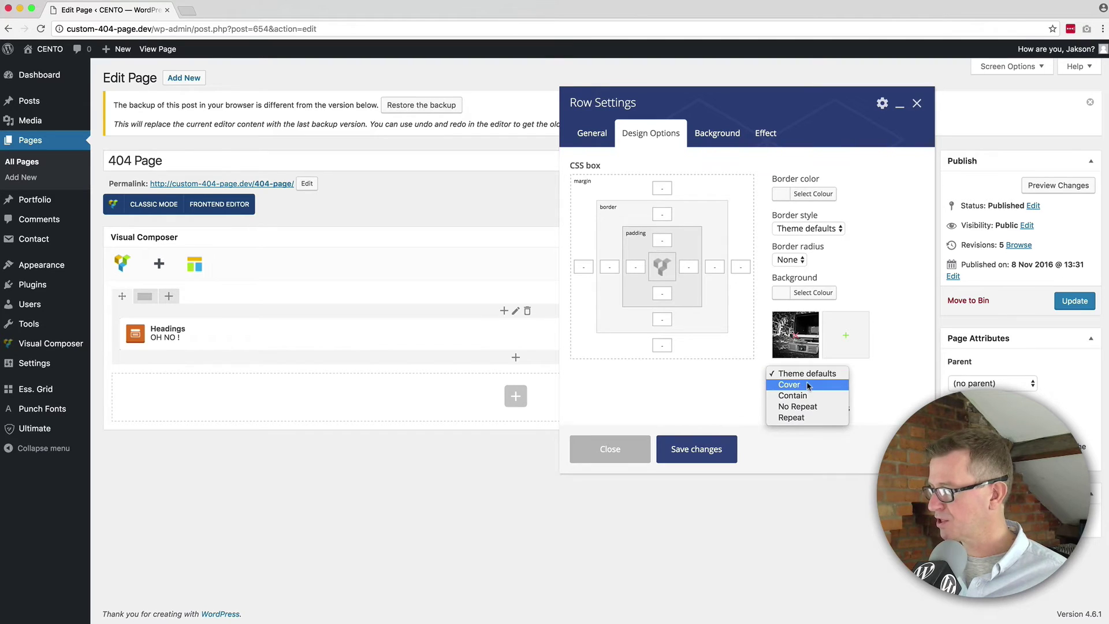
pyautogui.click(810, 384)
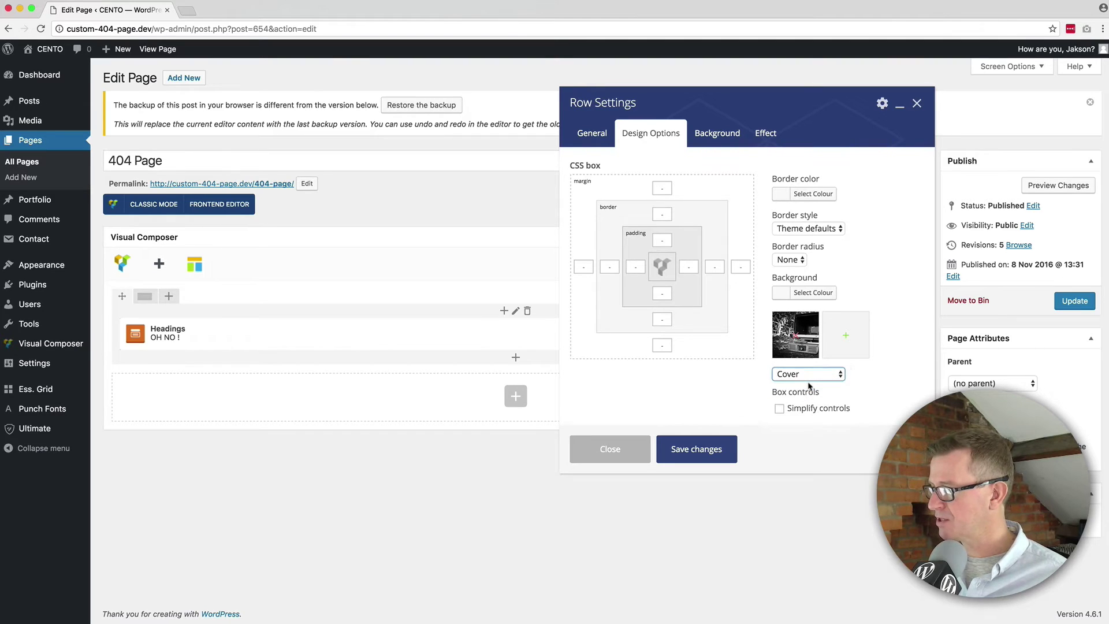
pyautogui.click(702, 456)
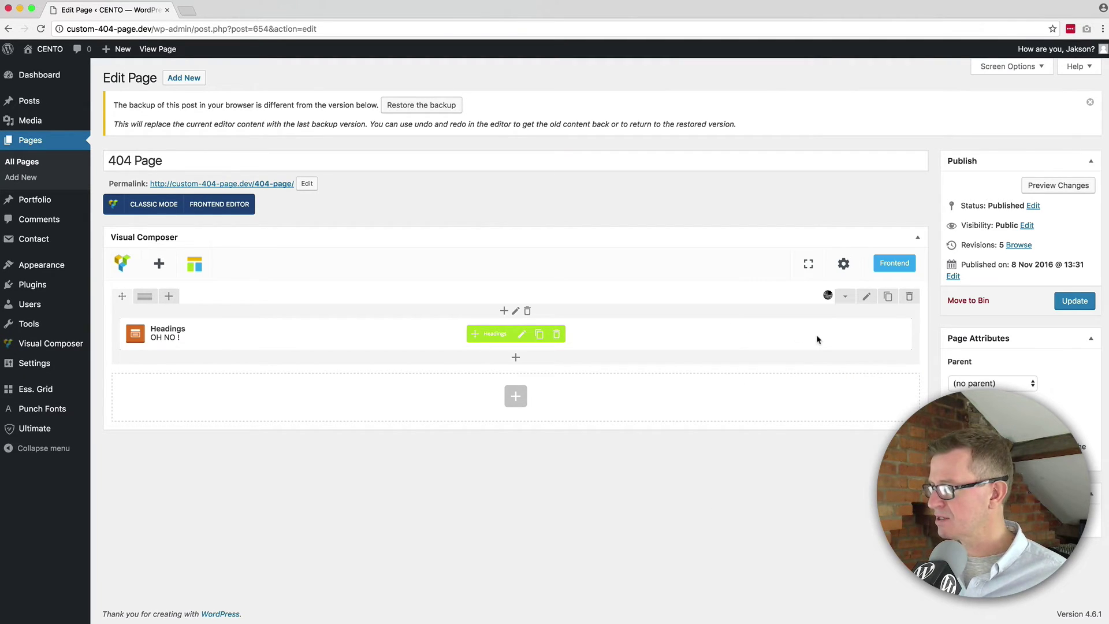
# Step: Update the 404 page and copy its permalink address
pyautogui.click(1075, 301)
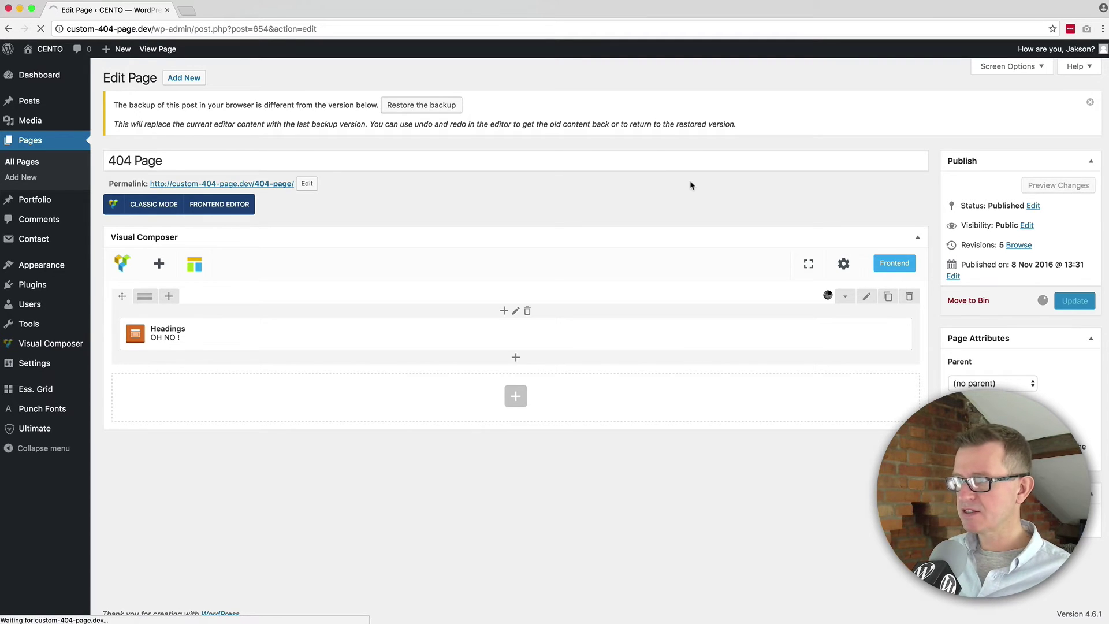
pyautogui.rightClick(249, 164)
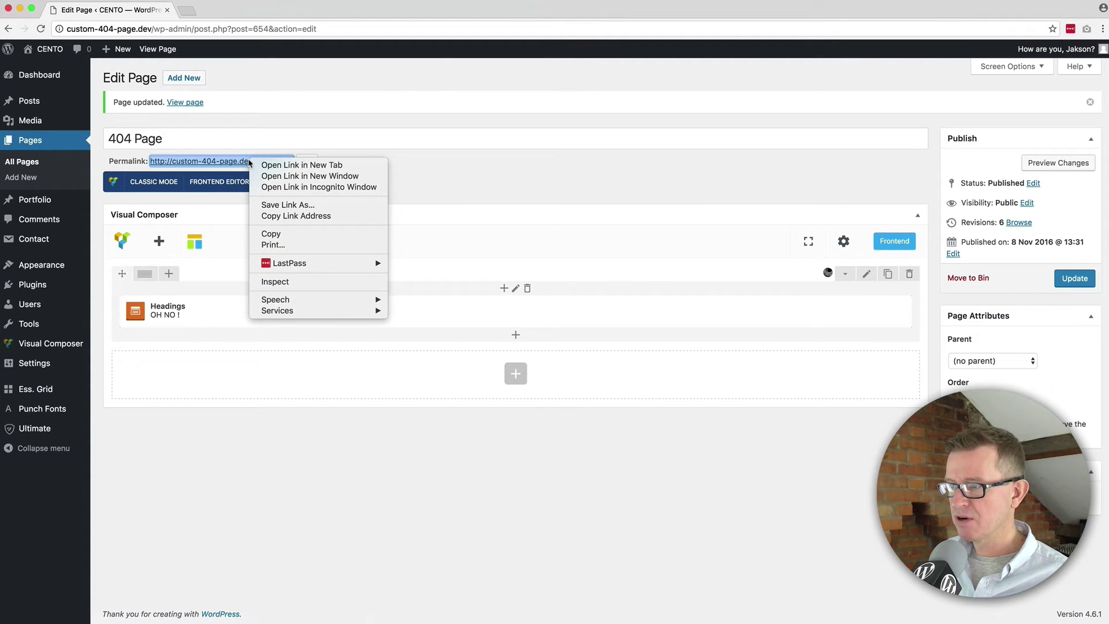
pyautogui.click(296, 215)
# Step: Load the live 404 page in Firefox from the copied permalink, then return to Chrome
pyautogui.press('super+Tab')
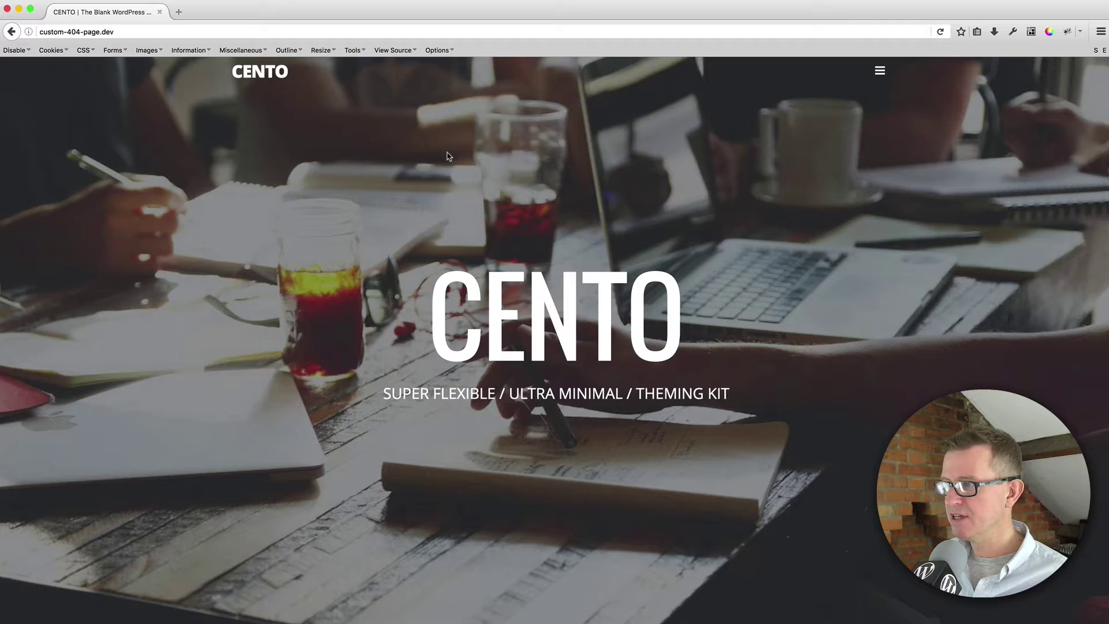
pyautogui.click(211, 32)
pyautogui.press('super+v')
pyautogui.press('Return')
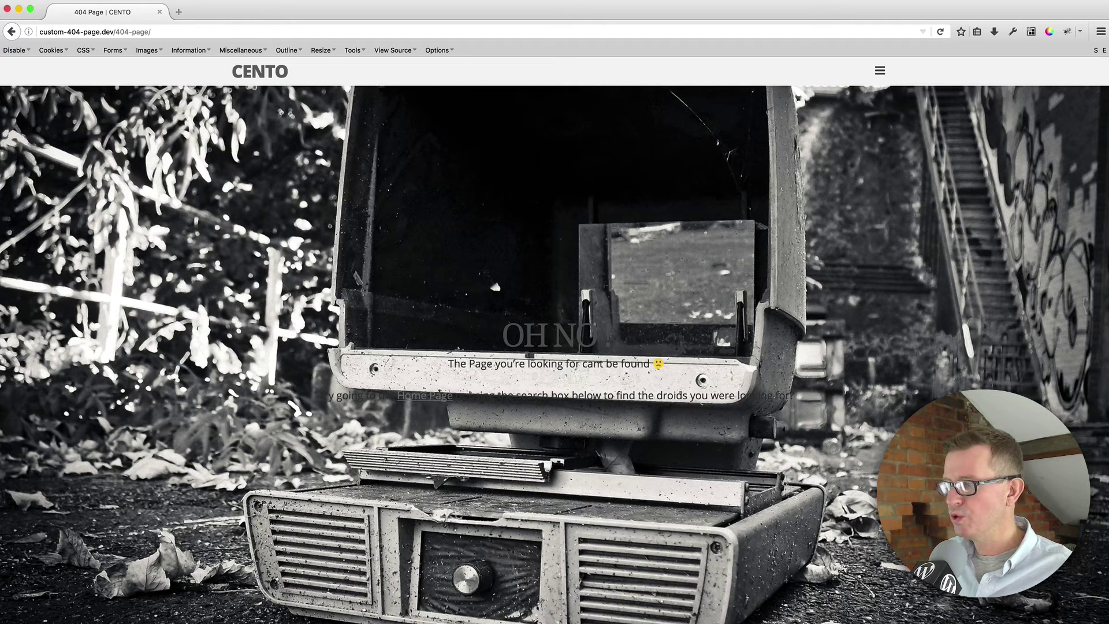
pyautogui.press('super+Tab')
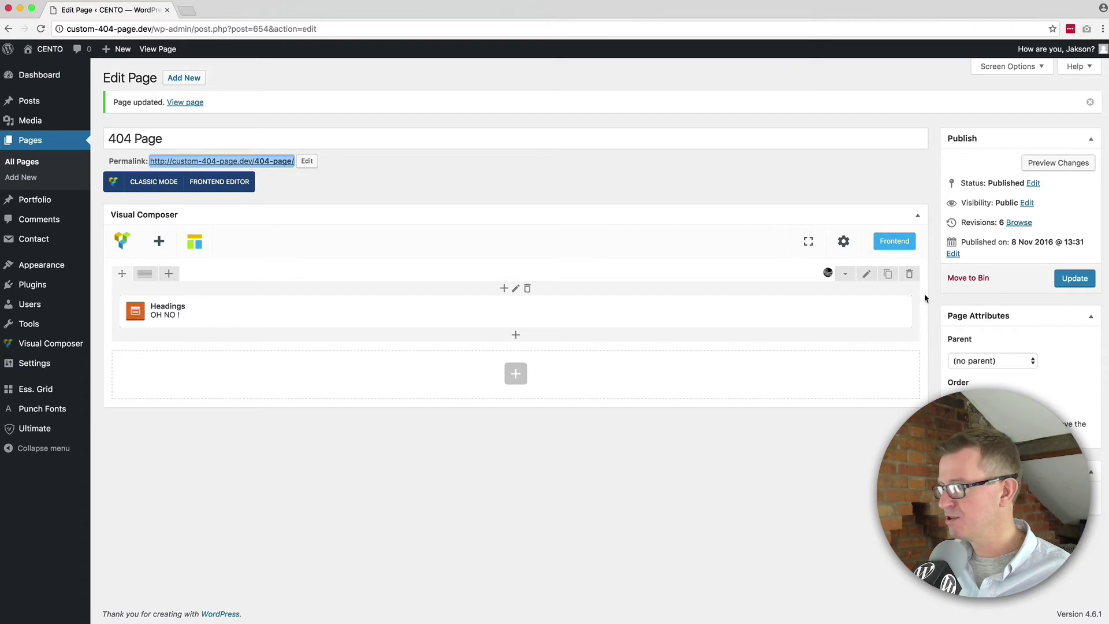
# Step: Adjust the heading column's design options, editing its padding, and save the column settings
pyautogui.click(516, 289)
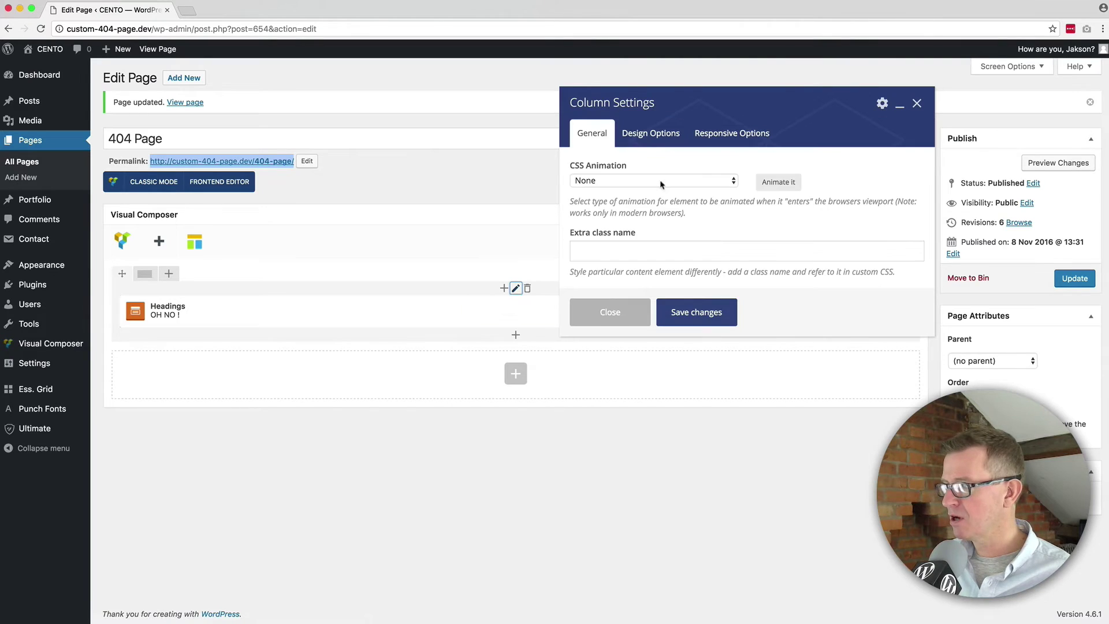
pyautogui.click(650, 133)
pyautogui.click(809, 293)
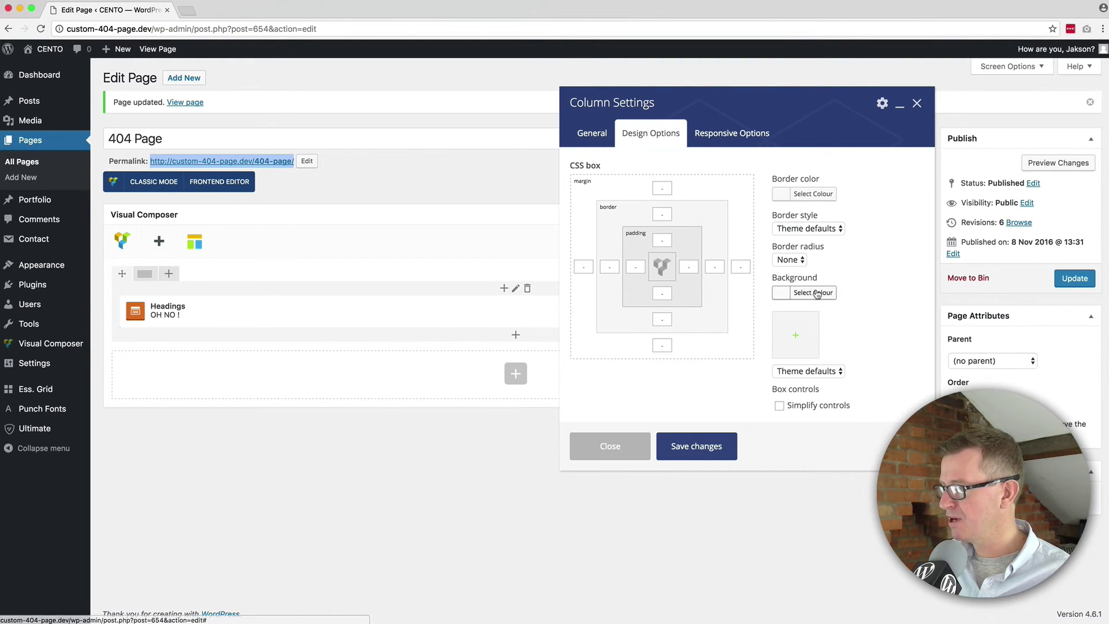
pyautogui.click(751, 373)
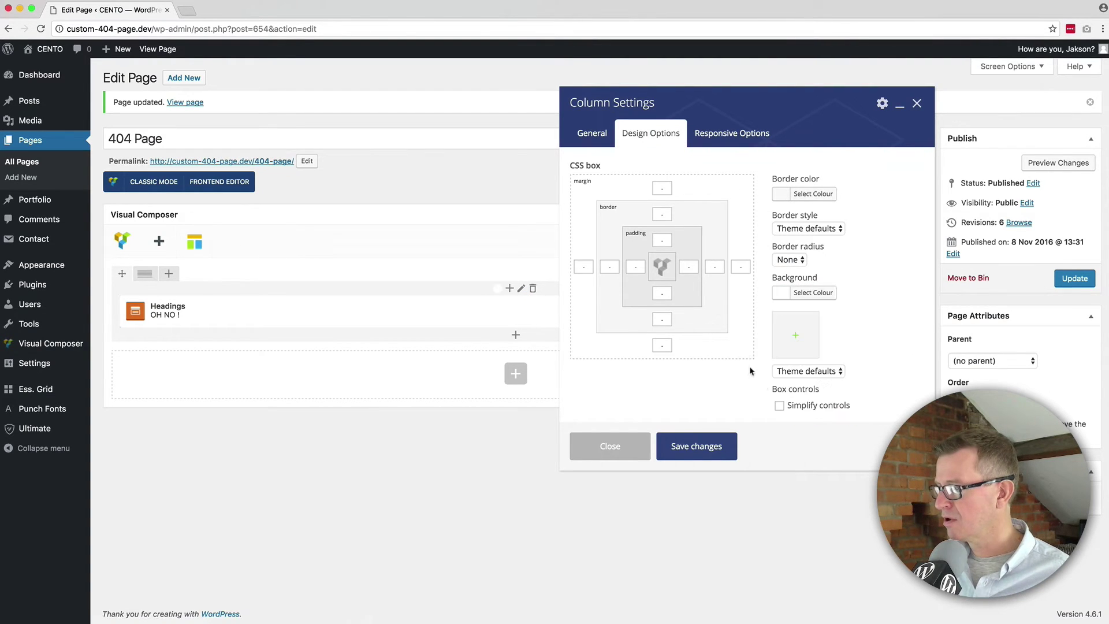
pyautogui.click(780, 405)
pyautogui.click(635, 244)
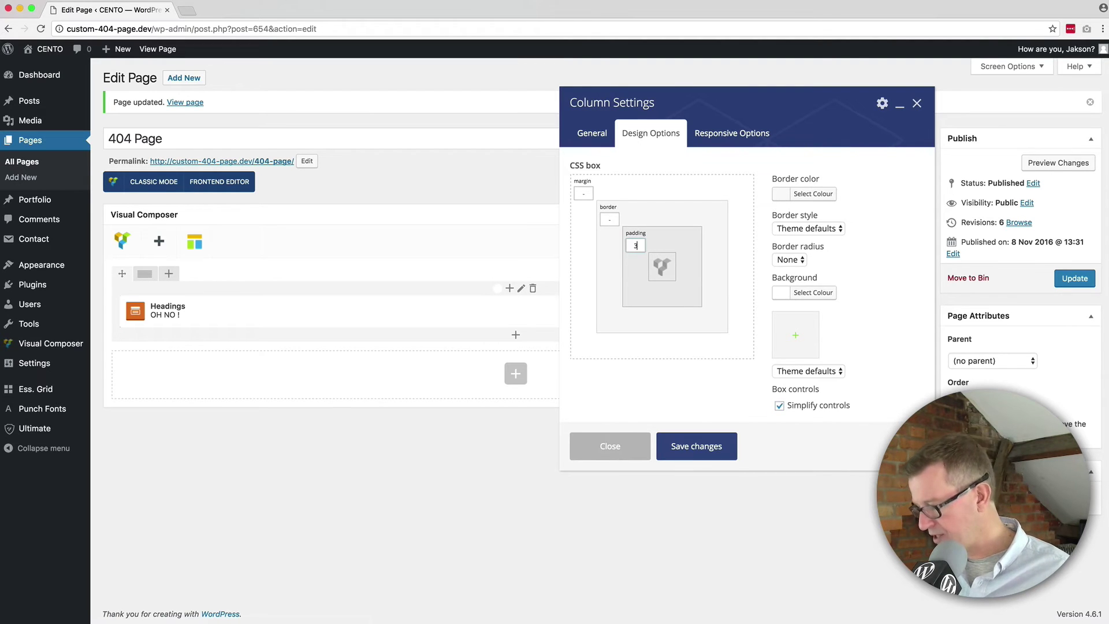
pyautogui.click(704, 452)
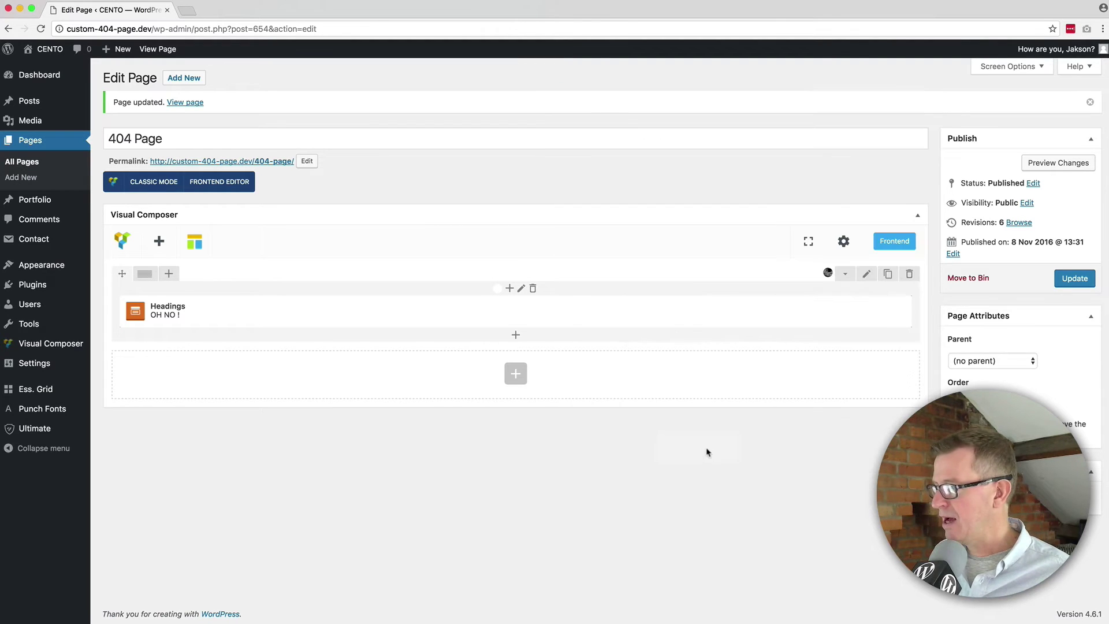
# Step: Add a Content Behind Nav element below the OH NO! heading and save it
pyautogui.click(515, 374)
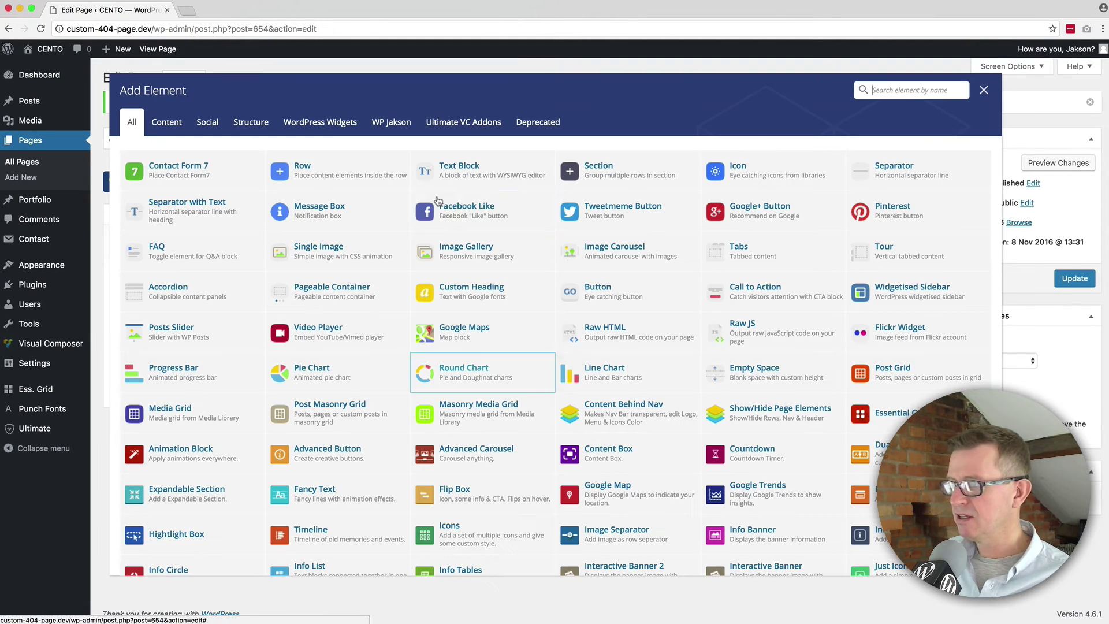
pyautogui.click(398, 121)
pyautogui.click(209, 177)
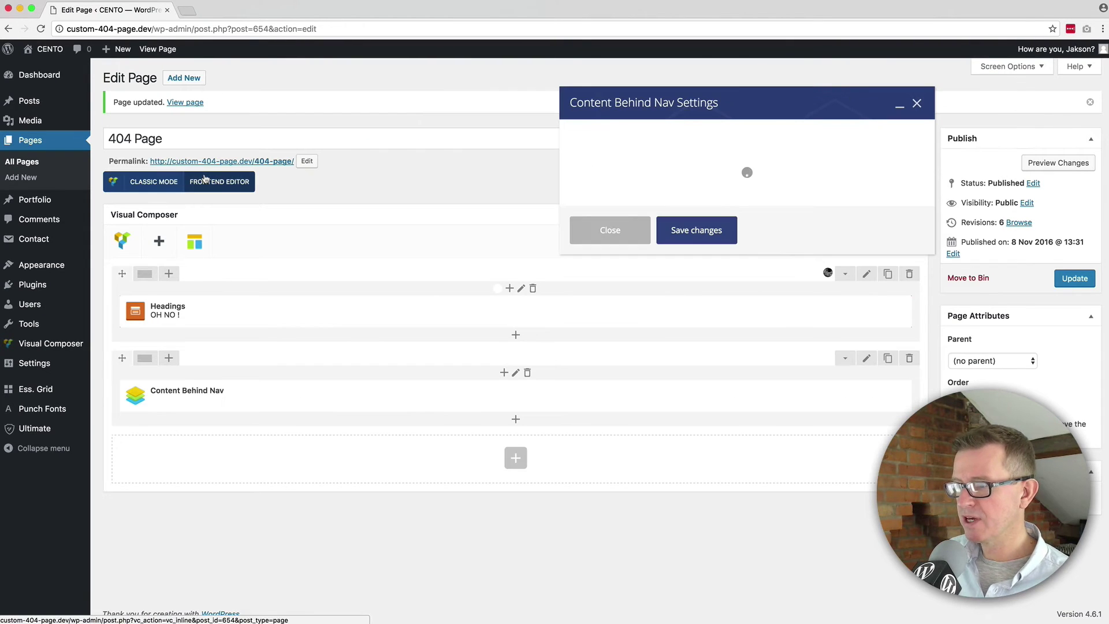
pyautogui.click(695, 306)
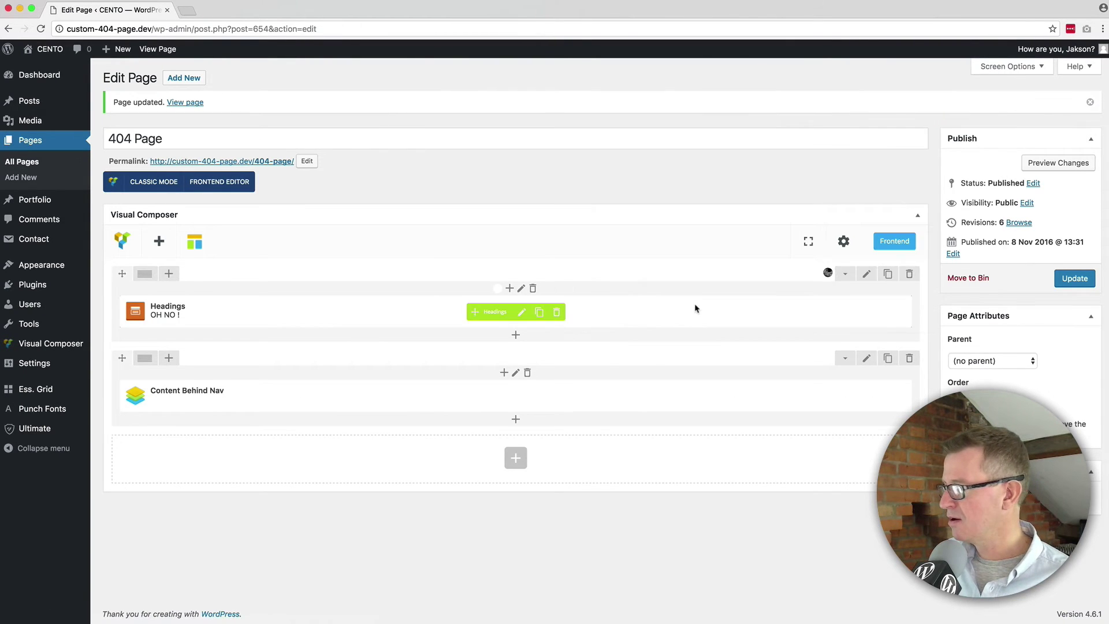
pyautogui.click(1075, 278)
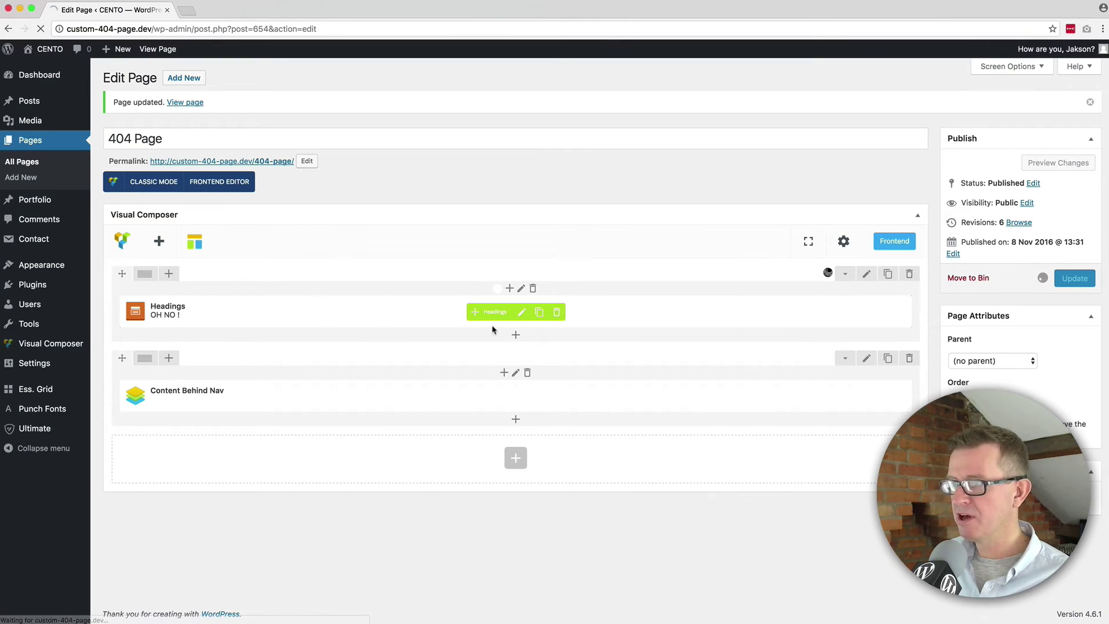
pyautogui.press('super+Tab')
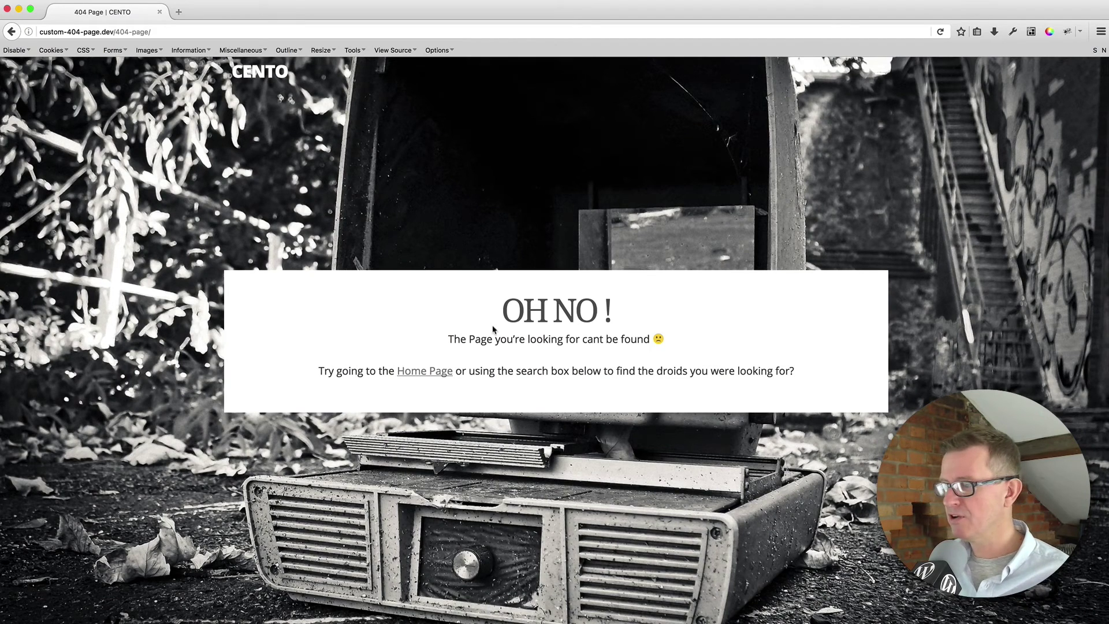
pyautogui.press('super+Tab')
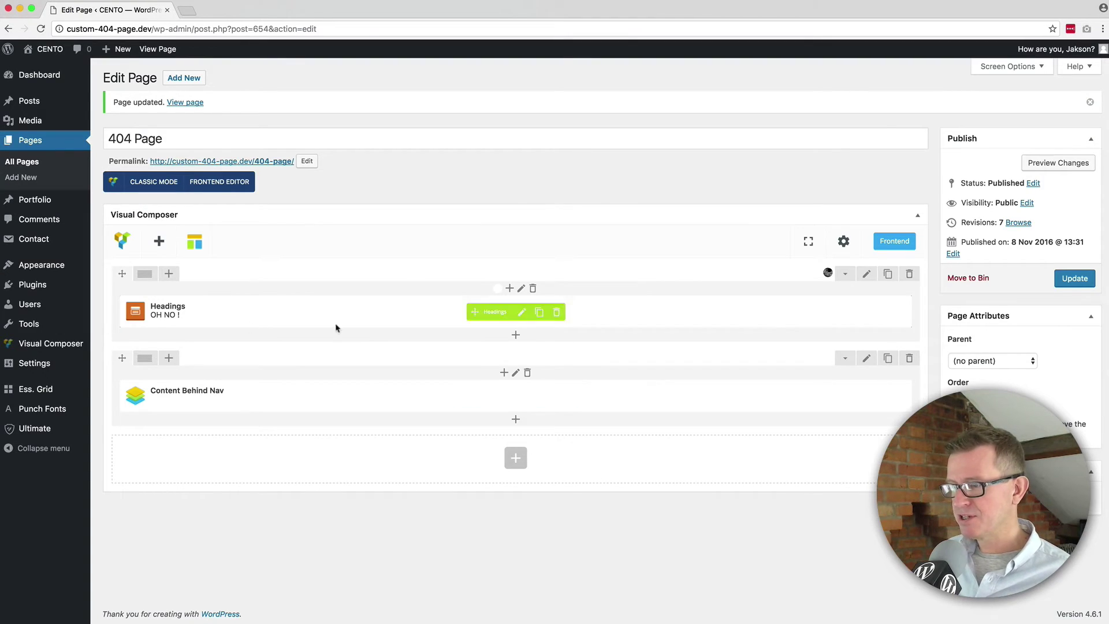
# Step: Format the 'page can't be found' line as Heading 2 and 'Try going to the Home Page' as Heading 3
pyautogui.click(521, 312)
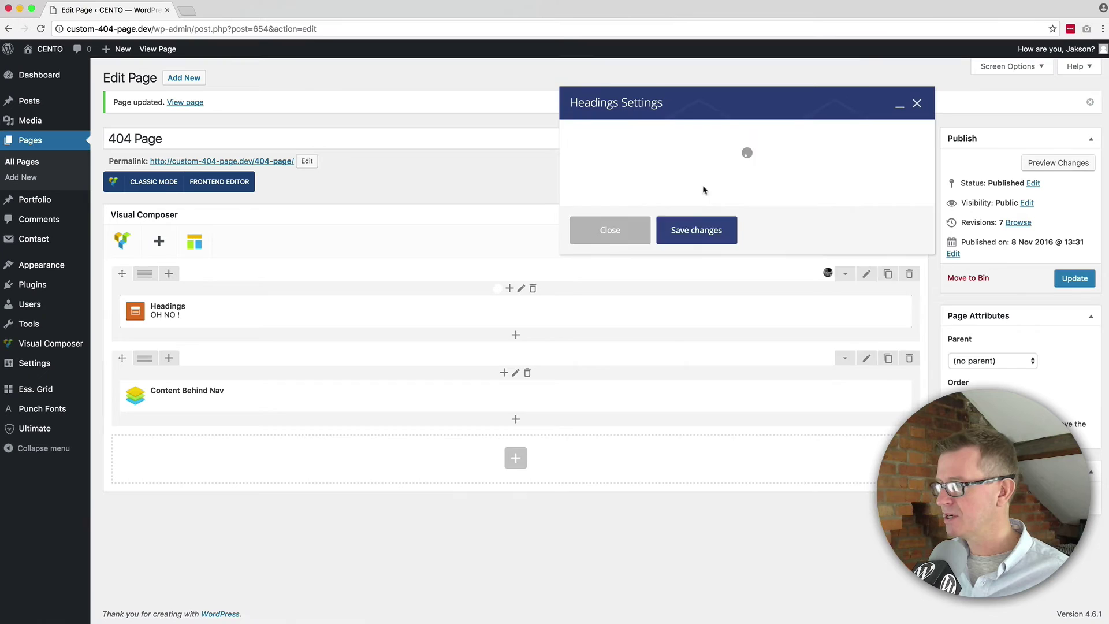
pyautogui.moveTo(782, 292); pyautogui.dragTo(546, 287)
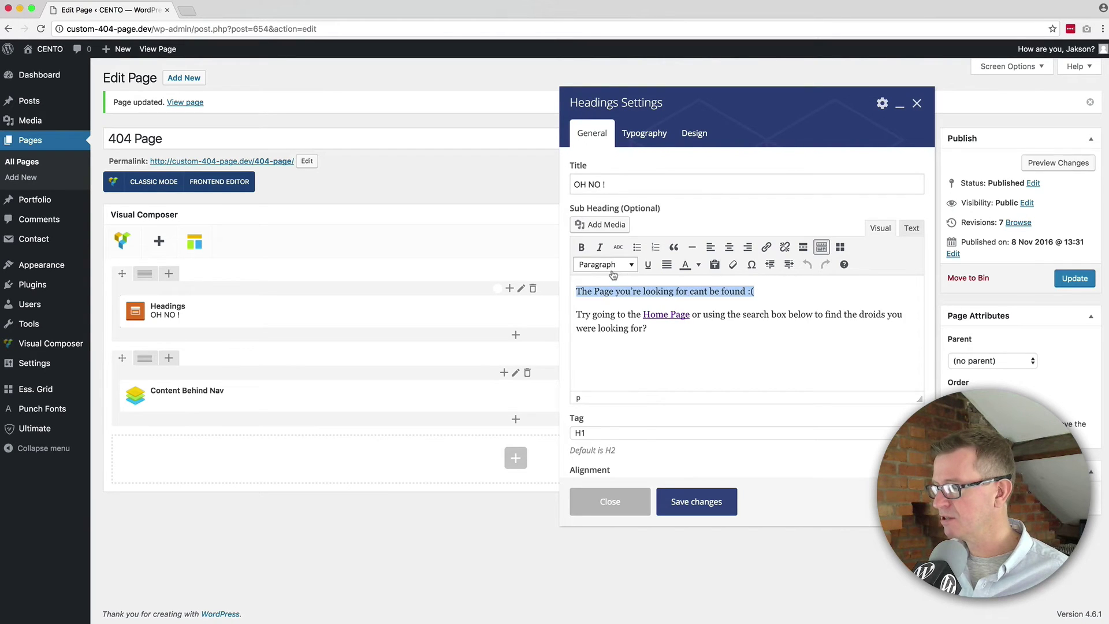
pyautogui.click(612, 269)
pyautogui.click(618, 334)
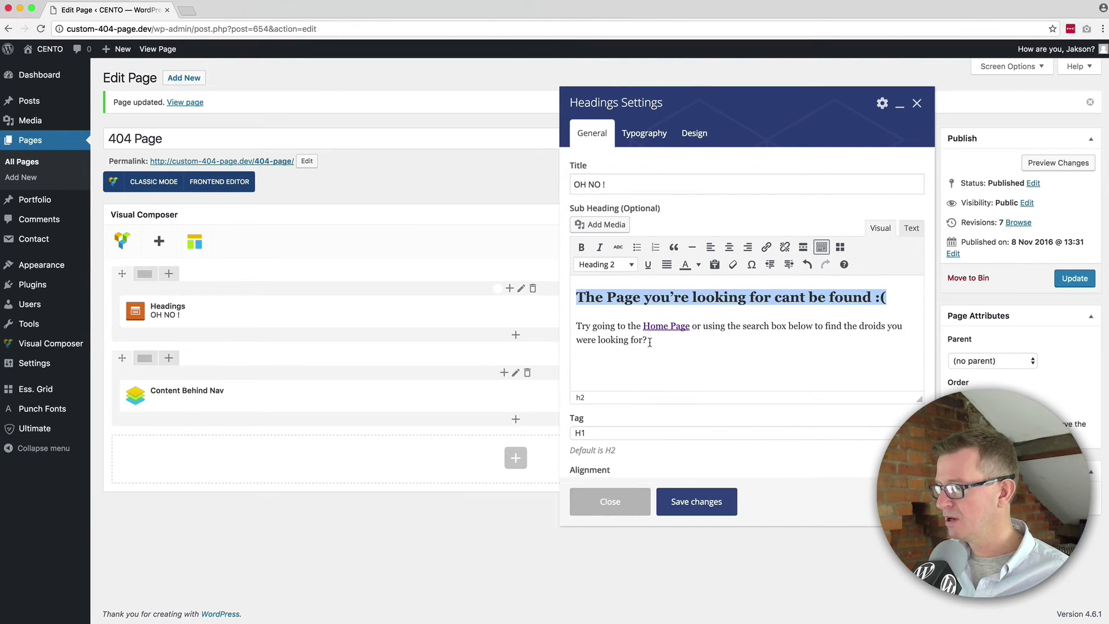
pyautogui.moveTo(650, 341); pyautogui.dragTo(576, 326)
pyautogui.click(605, 265)
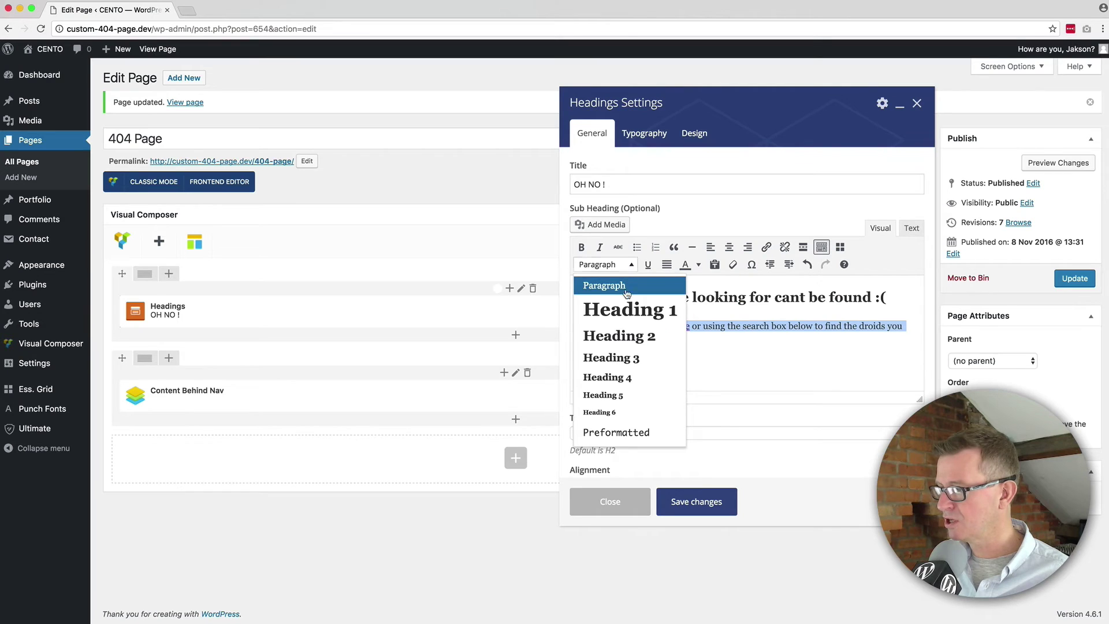
pyautogui.click(637, 358)
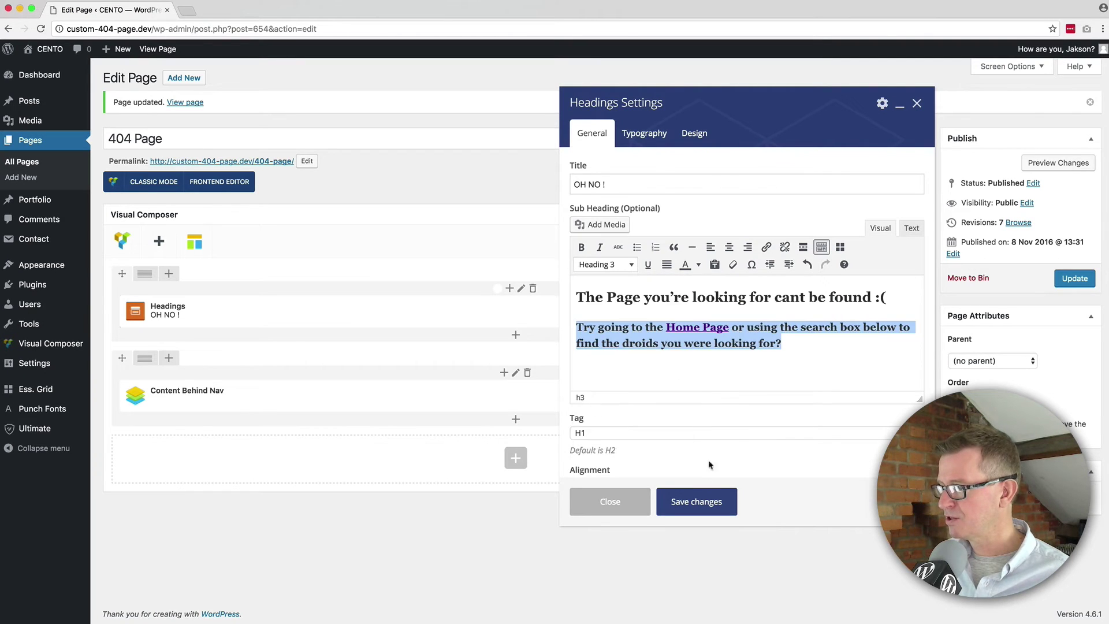
pyautogui.click(701, 497)
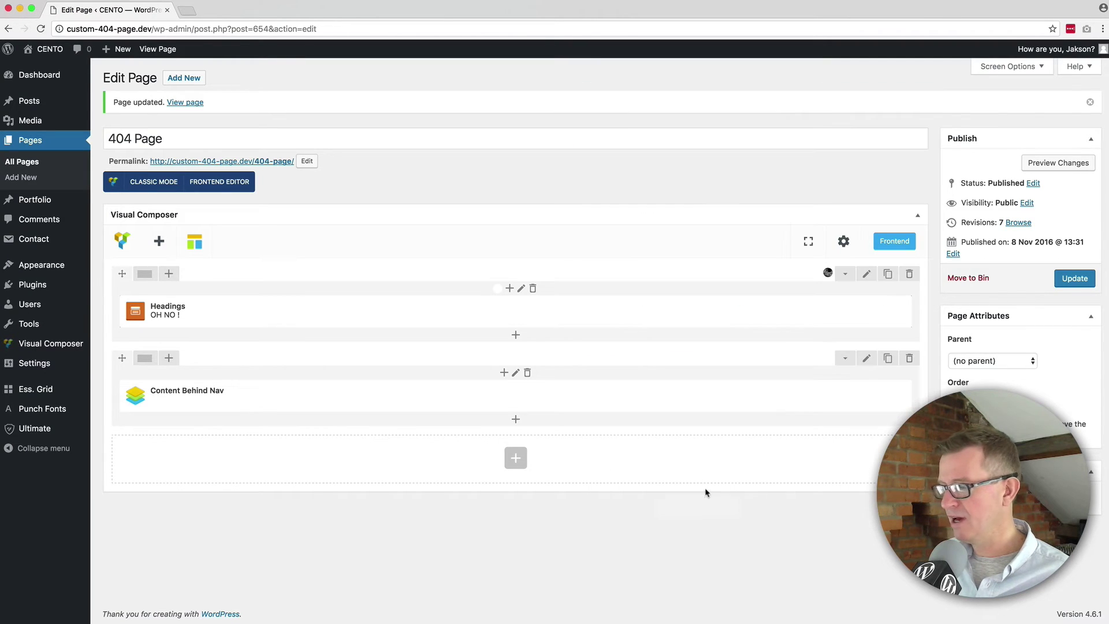
# Step: Add a WP Search element below the OH NO! heading
pyautogui.click(516, 335)
pyautogui.write('sea')
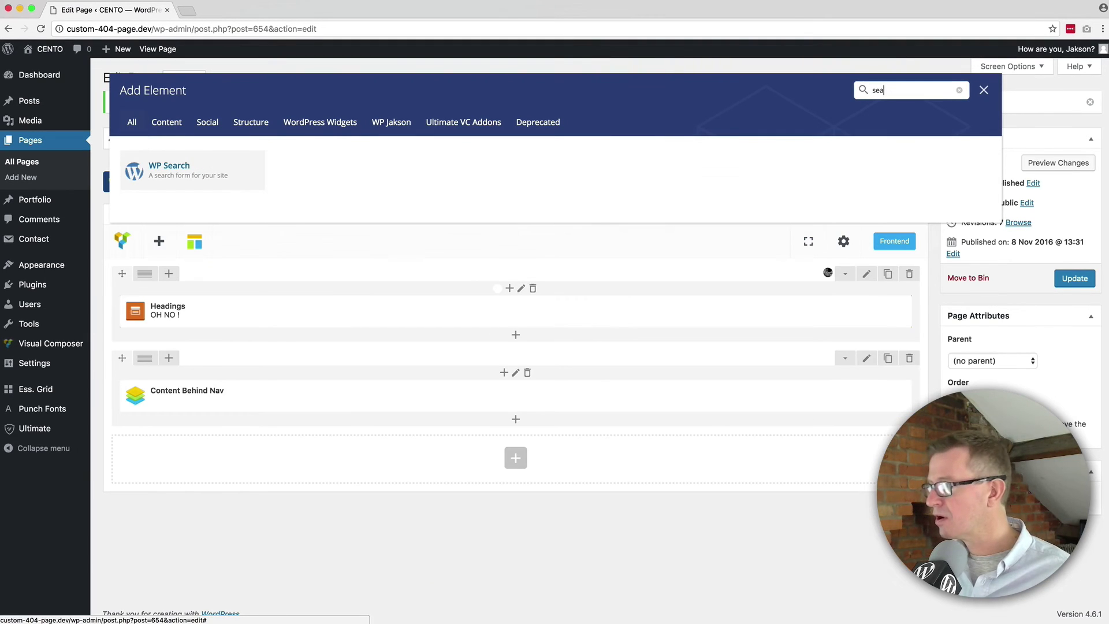
pyautogui.click(191, 167)
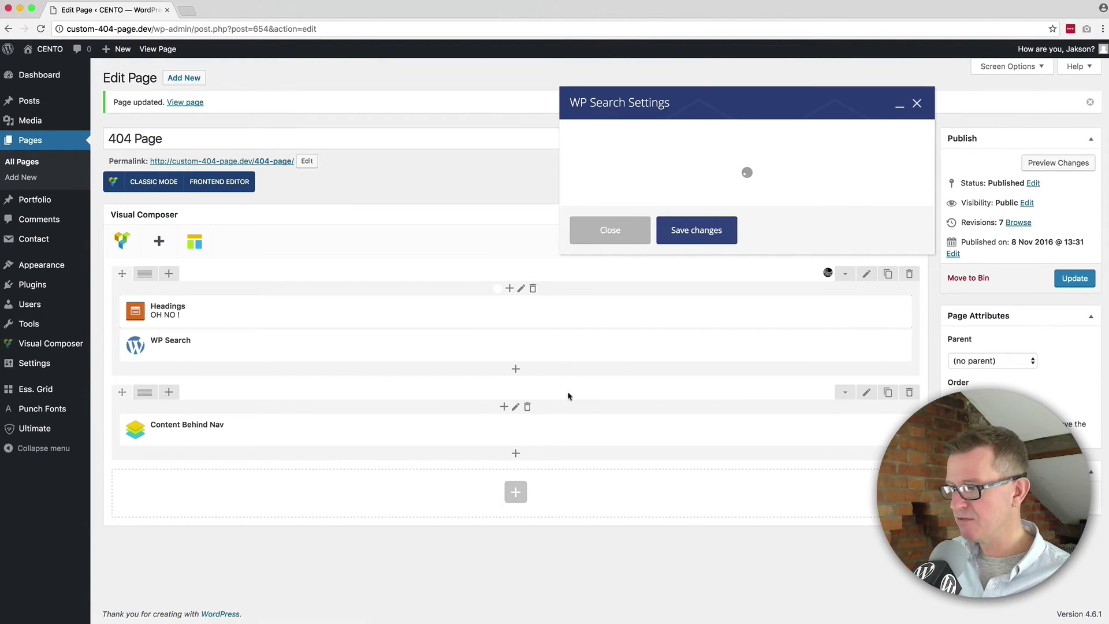
pyautogui.click(701, 277)
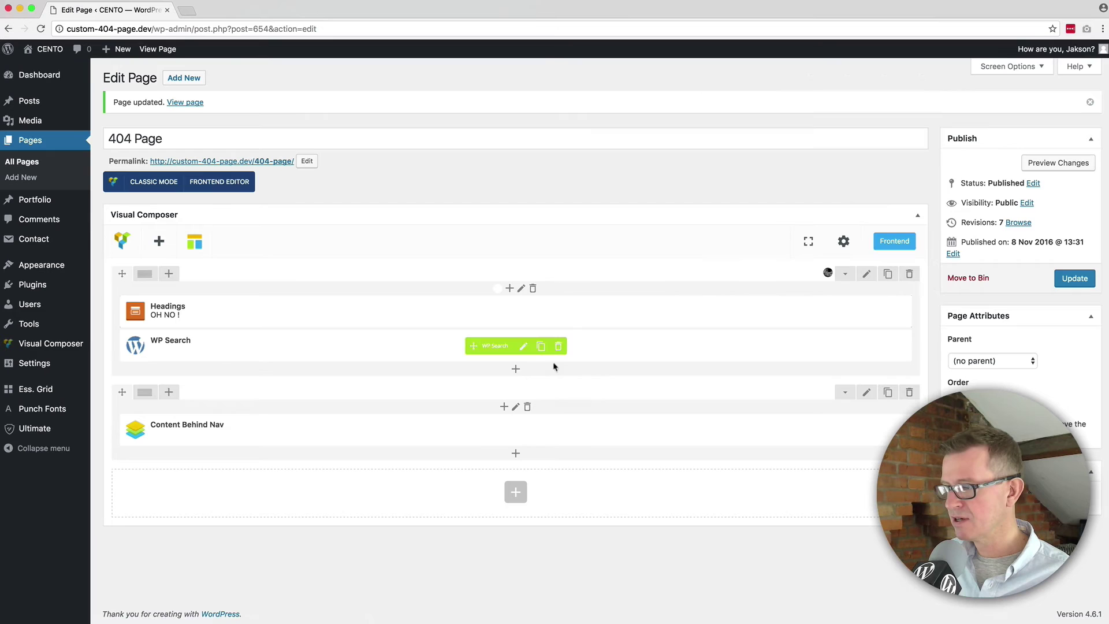
# Step: Add an inner row directly under the heading and move WP Search into it
pyautogui.click(516, 369)
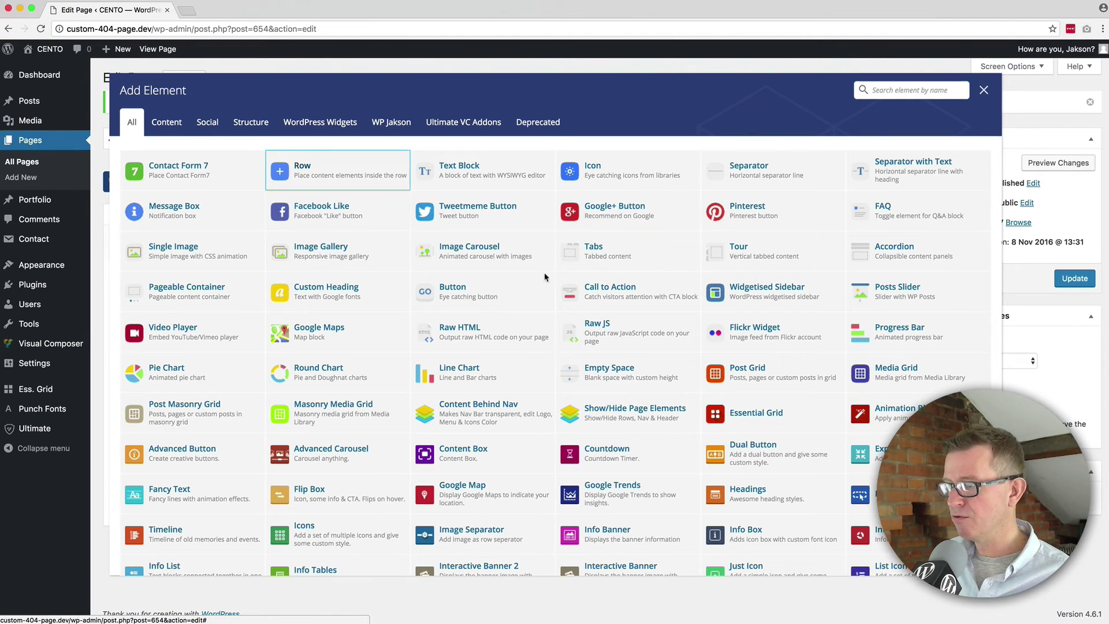
pyautogui.click(302, 168)
pyautogui.moveTo(152, 371); pyautogui.dragTo(175, 333)
pyautogui.moveTo(473, 420); pyautogui.dragTo(543, 371)
pyautogui.click(518, 353)
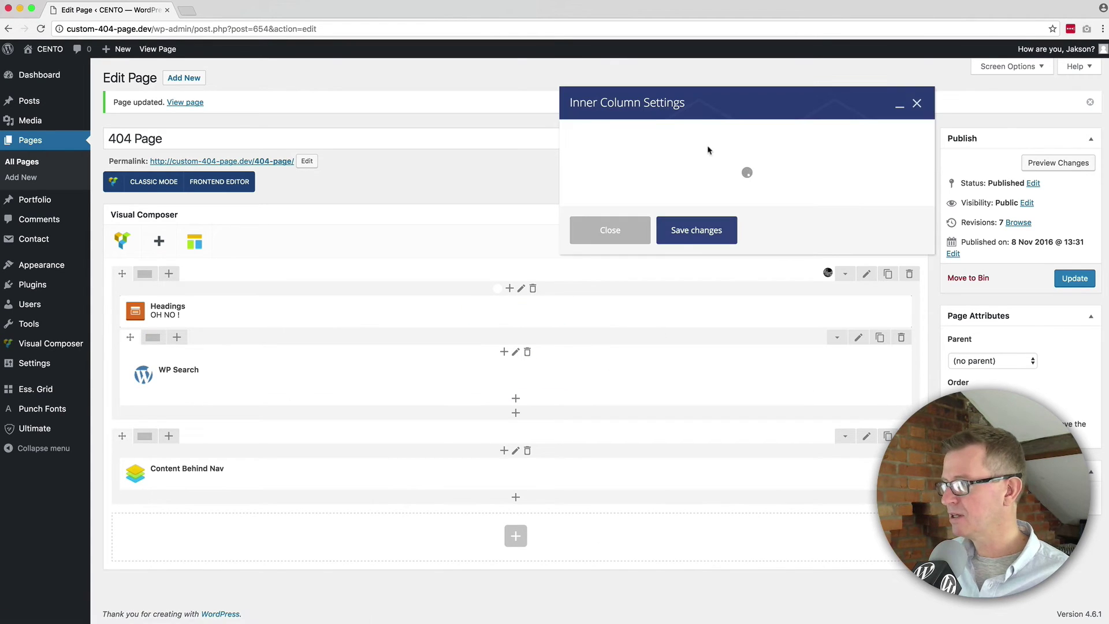
pyautogui.click(596, 259)
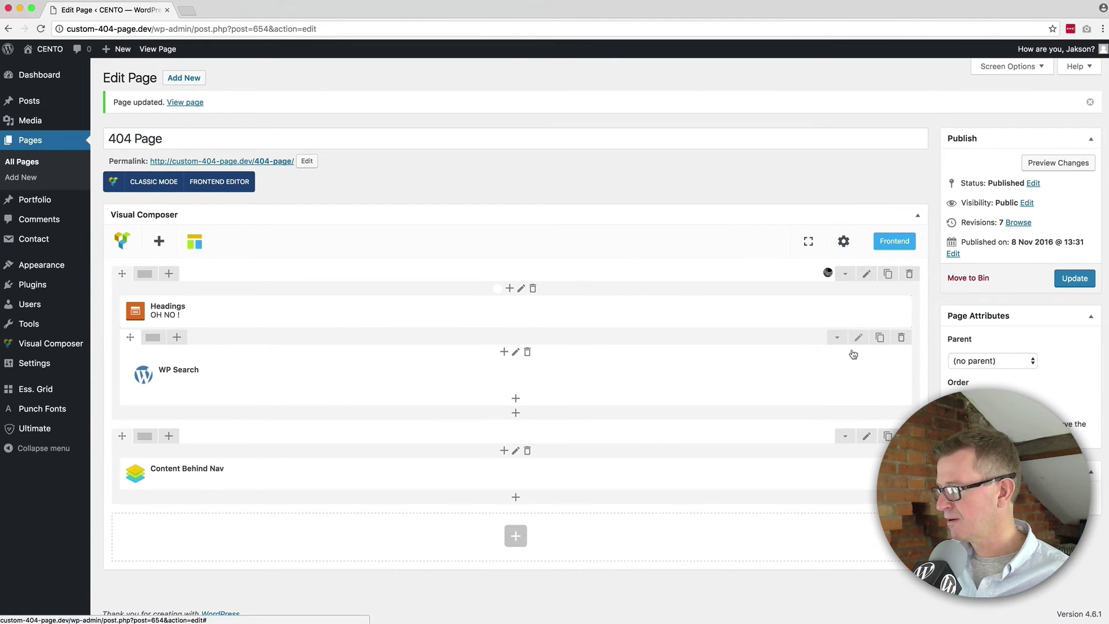
# Step: Give the inner row 50 padding on the left and right and save
pyautogui.click(858, 337)
pyautogui.click(646, 136)
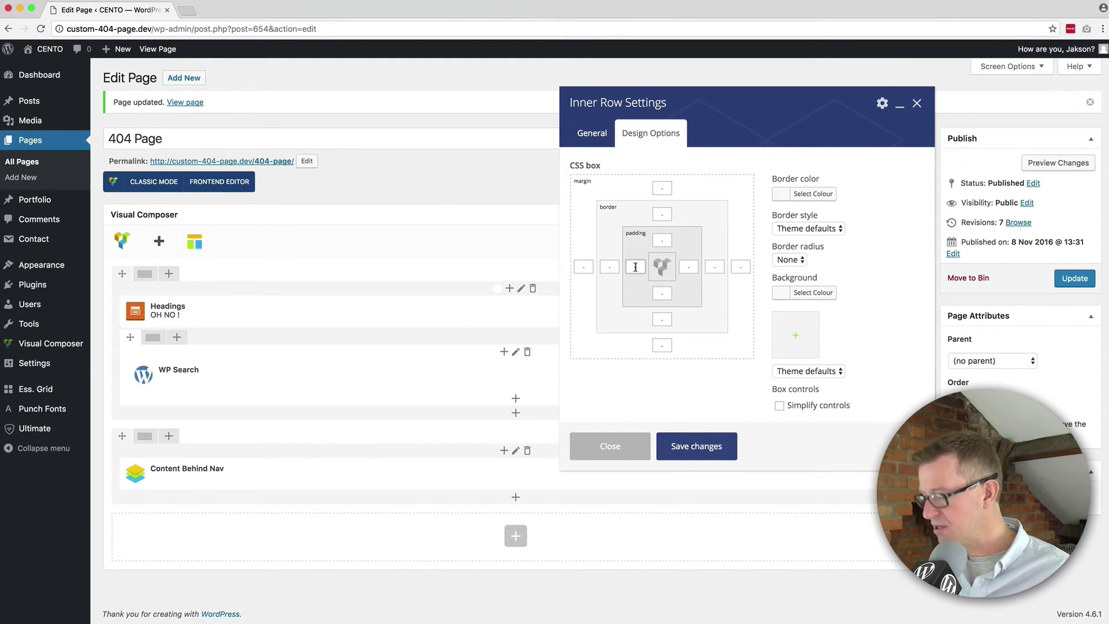
pyautogui.write('50')
pyautogui.press('Tab')
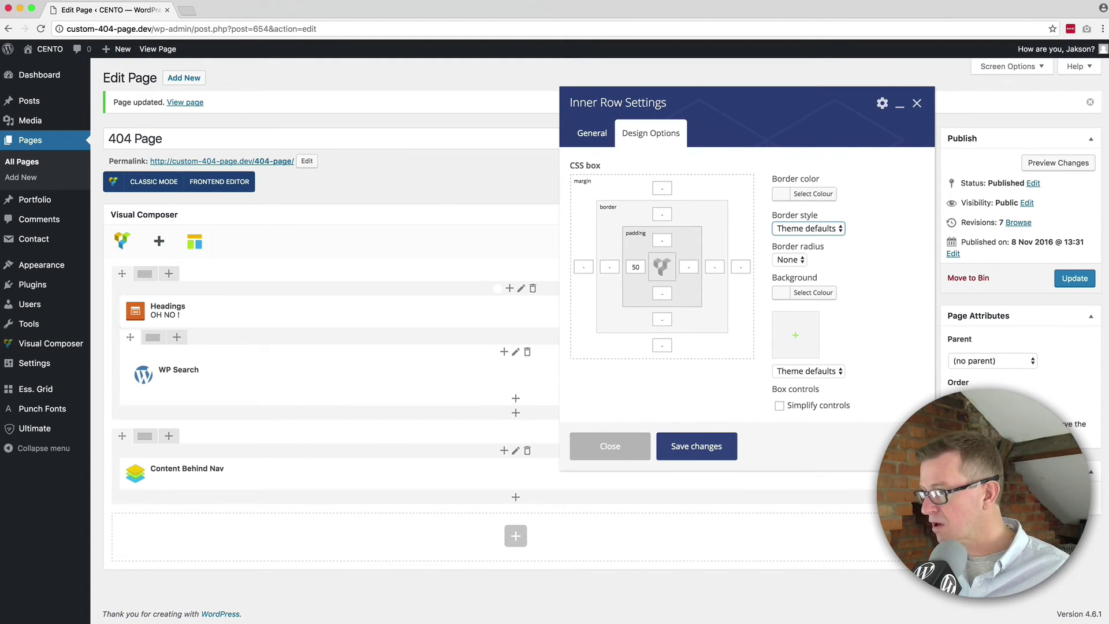
pyautogui.click(686, 268)
pyautogui.write('50')
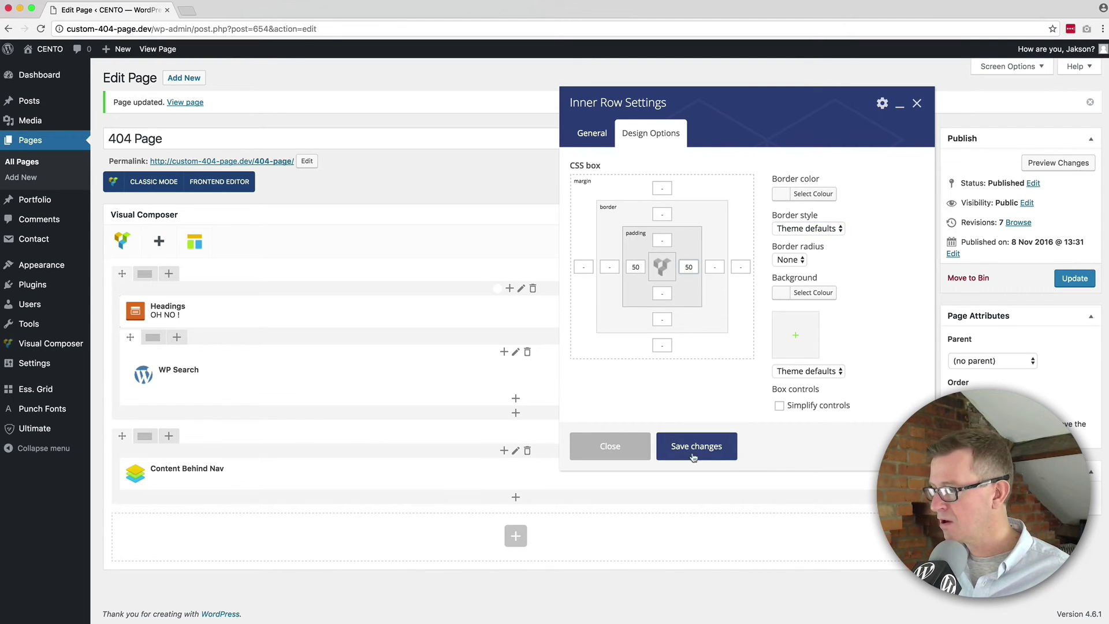
pyautogui.click(692, 452)
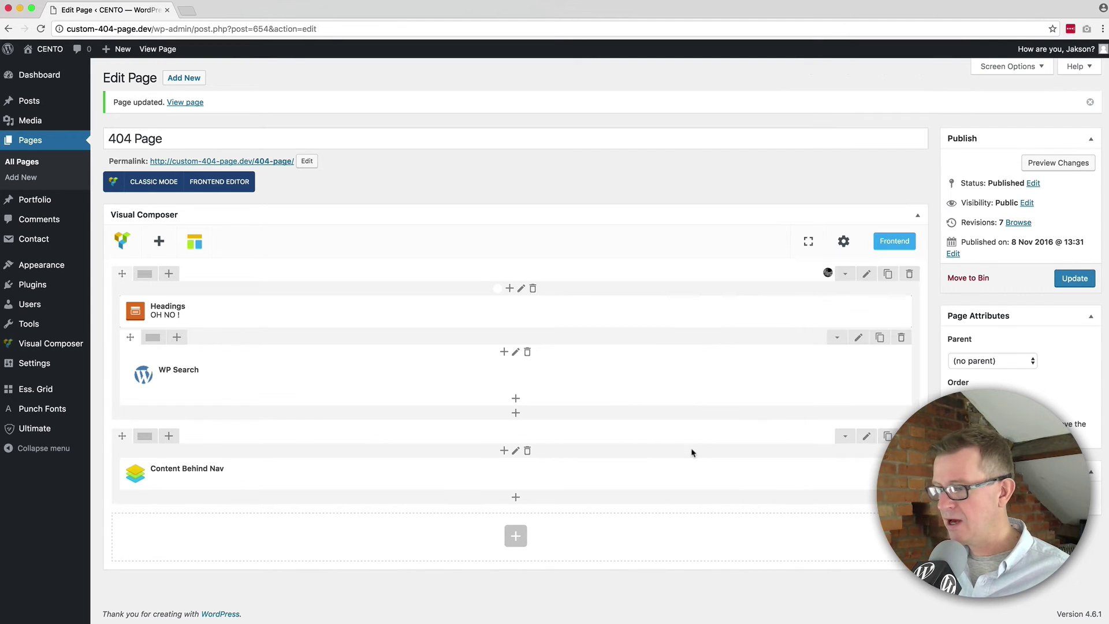
# Step: Add a 32px Empty Space element beneath the search box
pyautogui.click(516, 412)
pyautogui.click(617, 369)
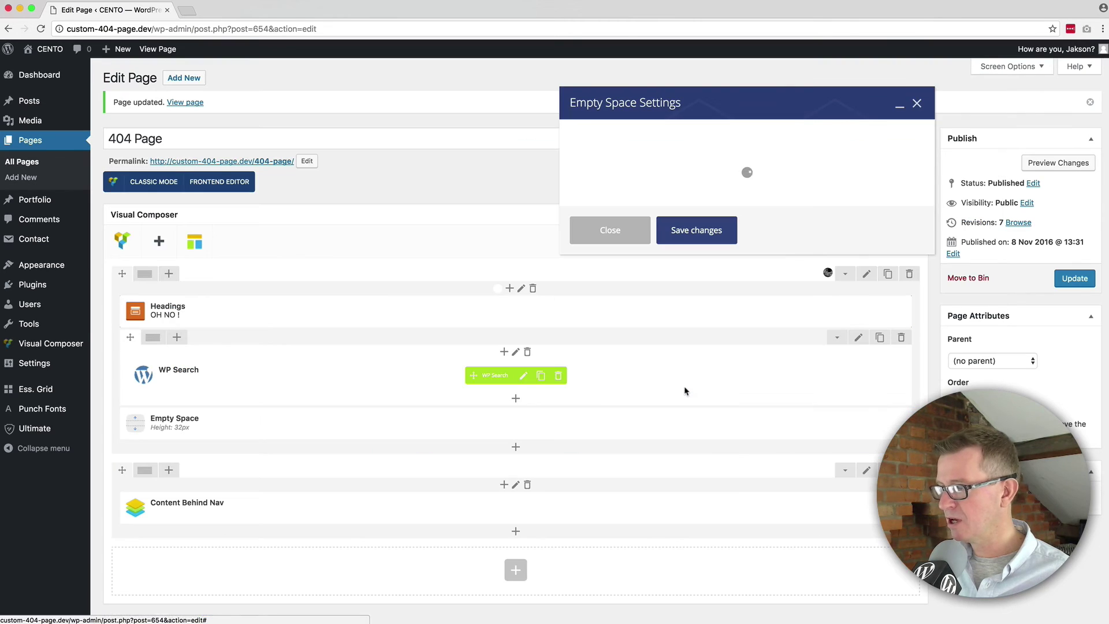
pyautogui.click(710, 313)
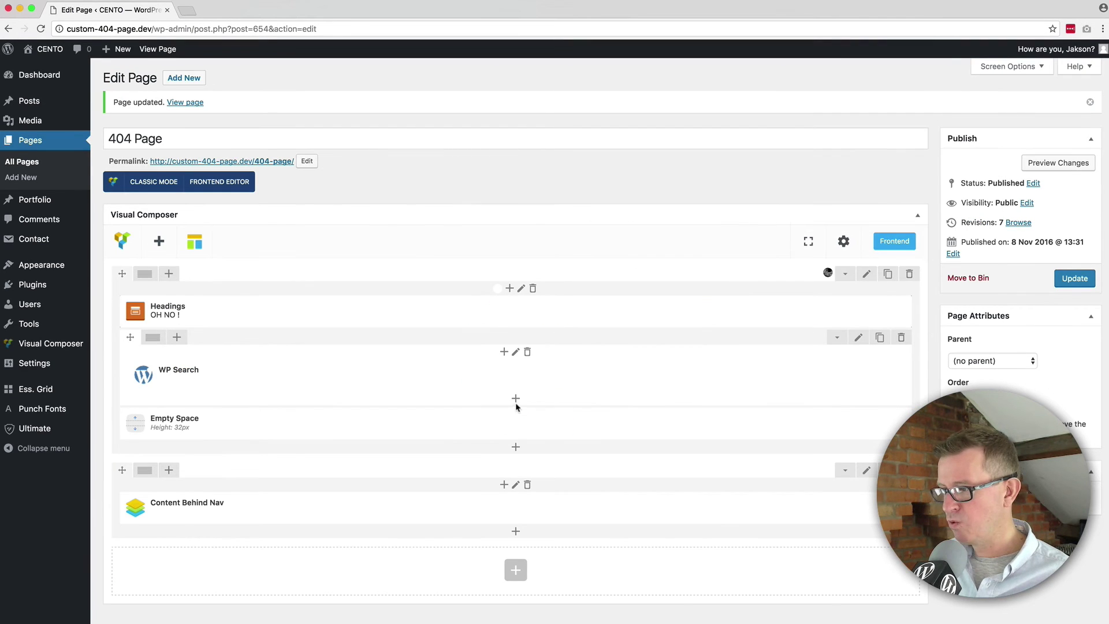
# Step: Add a WP Recent Posts list showing 5 posts to the inner row and update the page
pyautogui.click(516, 447)
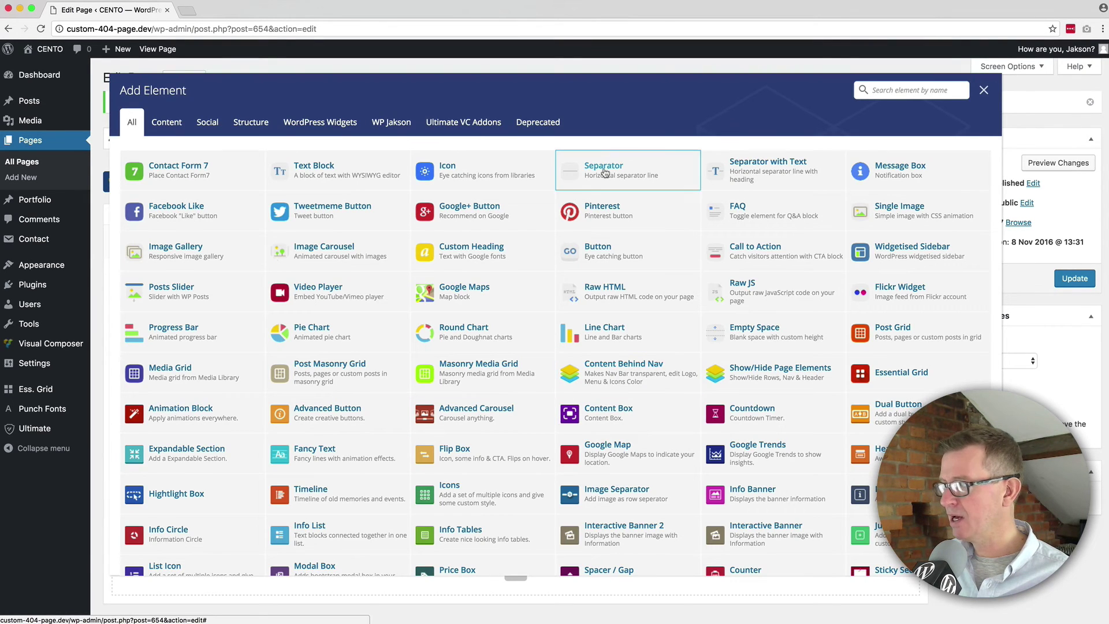
pyautogui.write('rec')
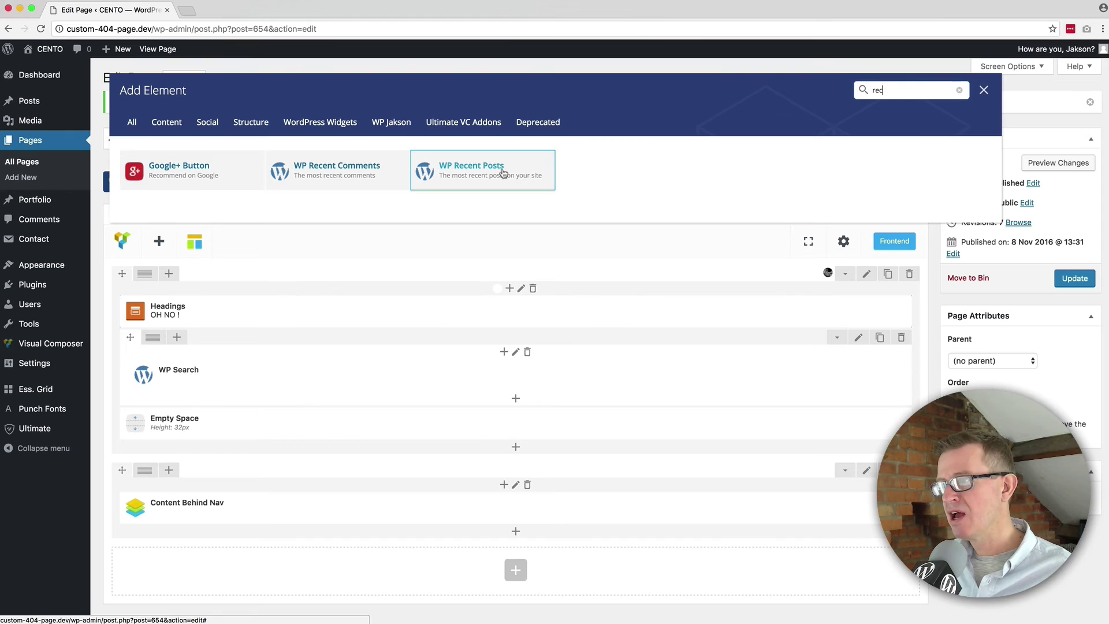
pyautogui.click(506, 170)
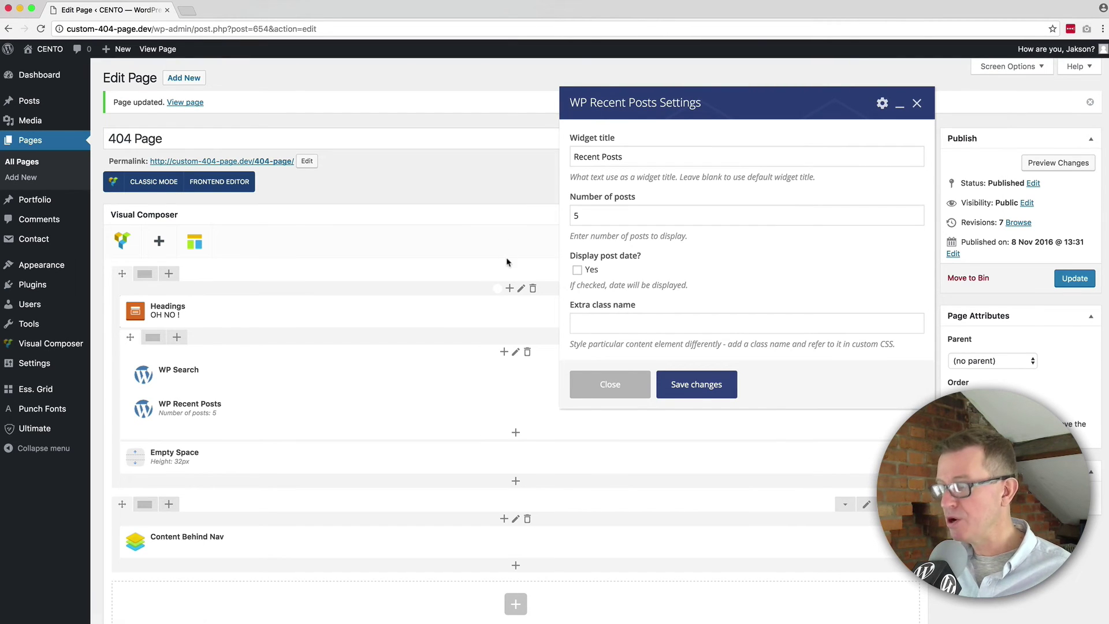
pyautogui.click(714, 387)
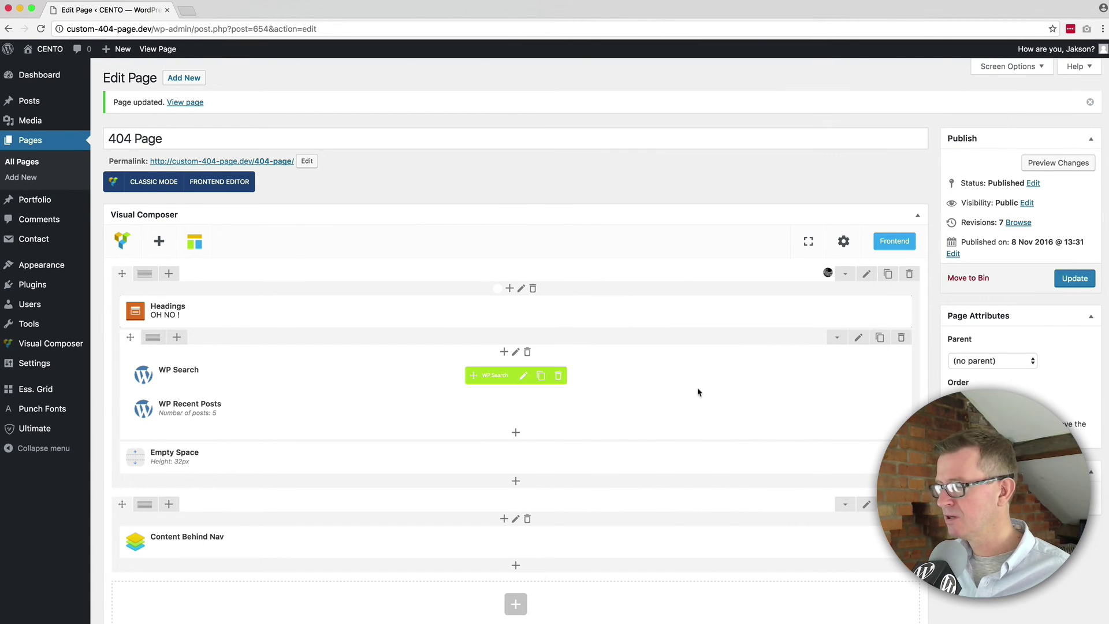
pyautogui.click(1074, 278)
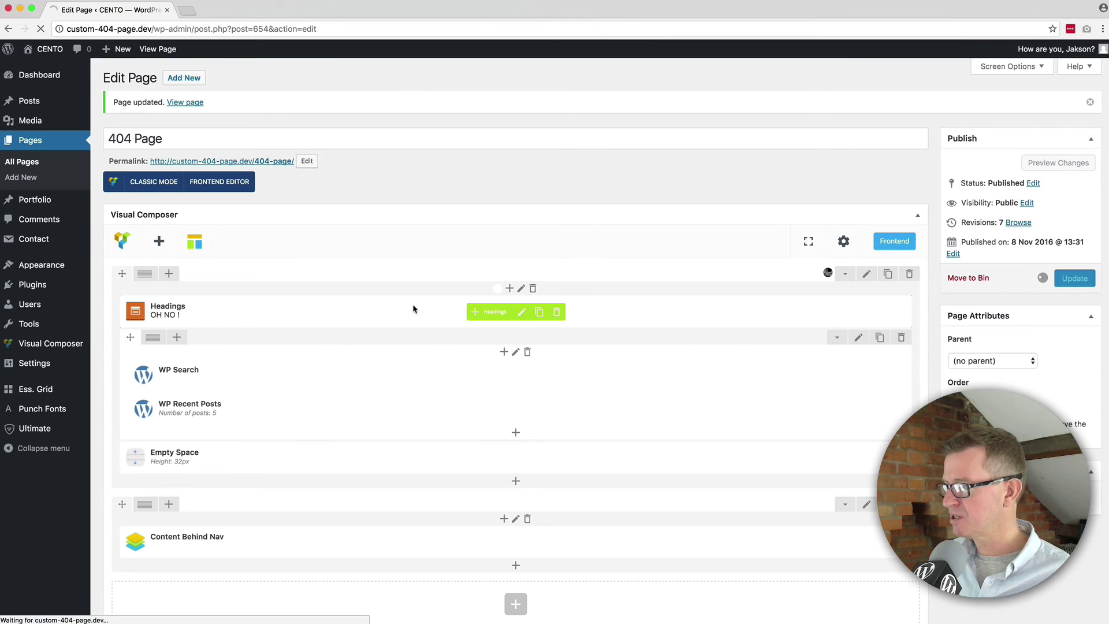
# Step: Reload the live /404-page/ in Firefox to see the new headings, search and Recent Posts
pyautogui.press('super+Tab')
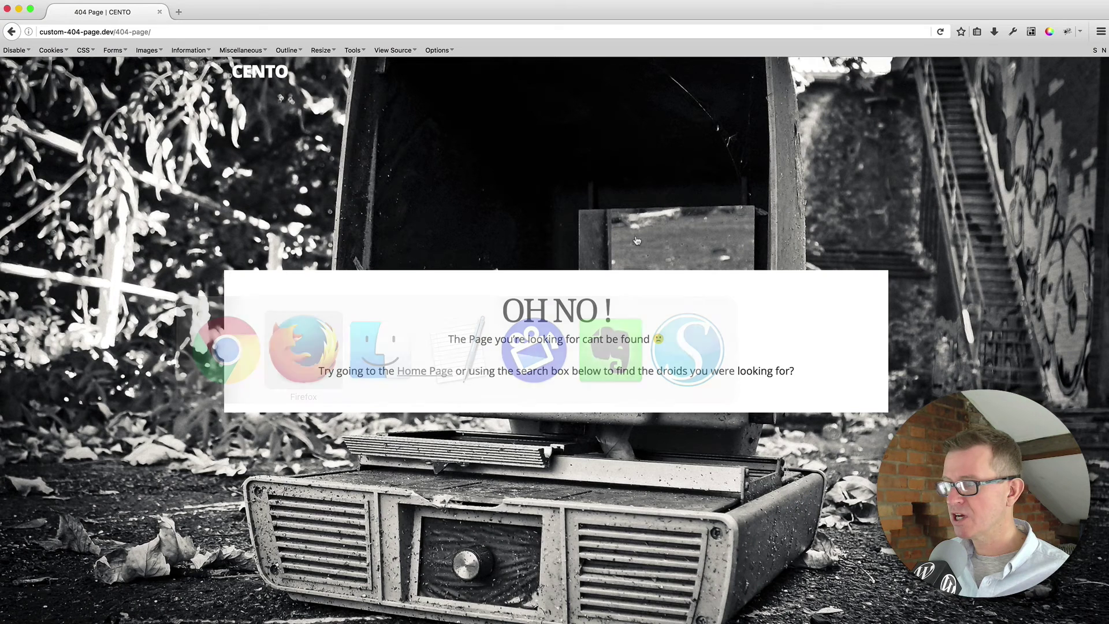
pyautogui.press('super+r')
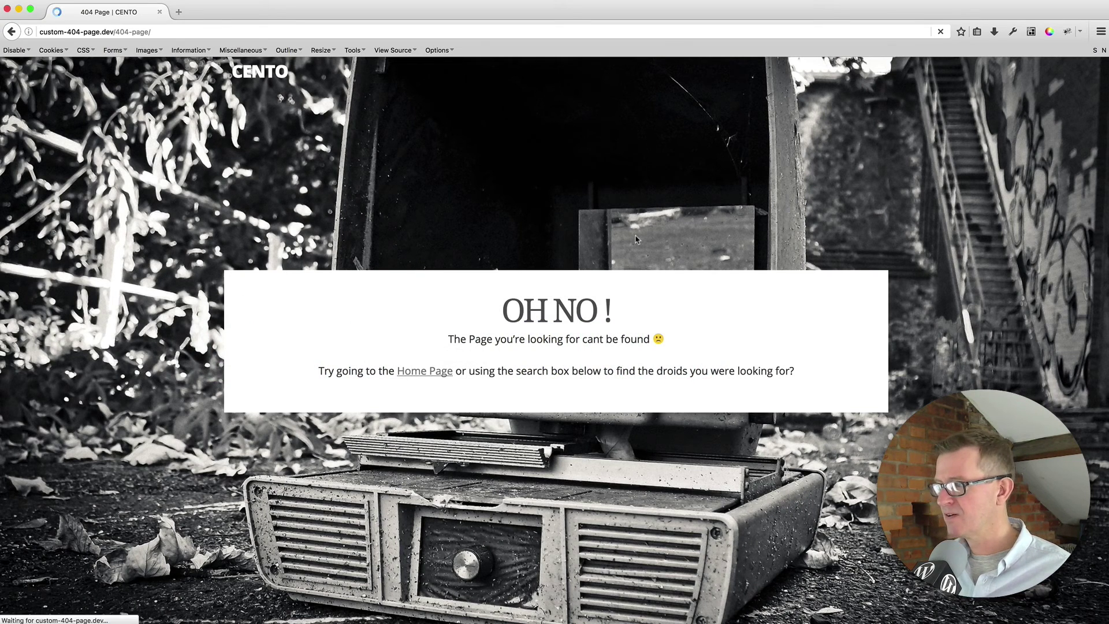